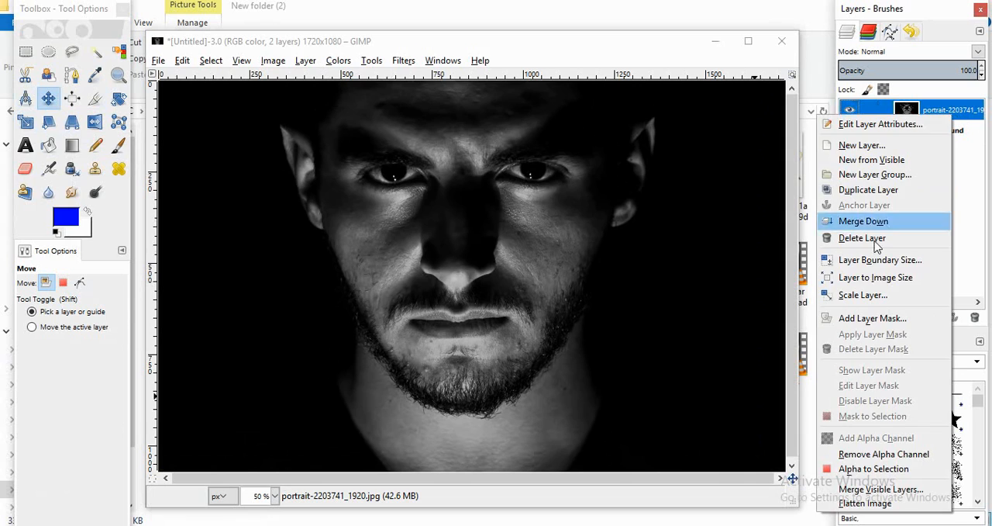
# Step: Fit the portrait layer to the image size and duplicate it, keeping only the copy visible above the background
pyautogui.click(875, 283)
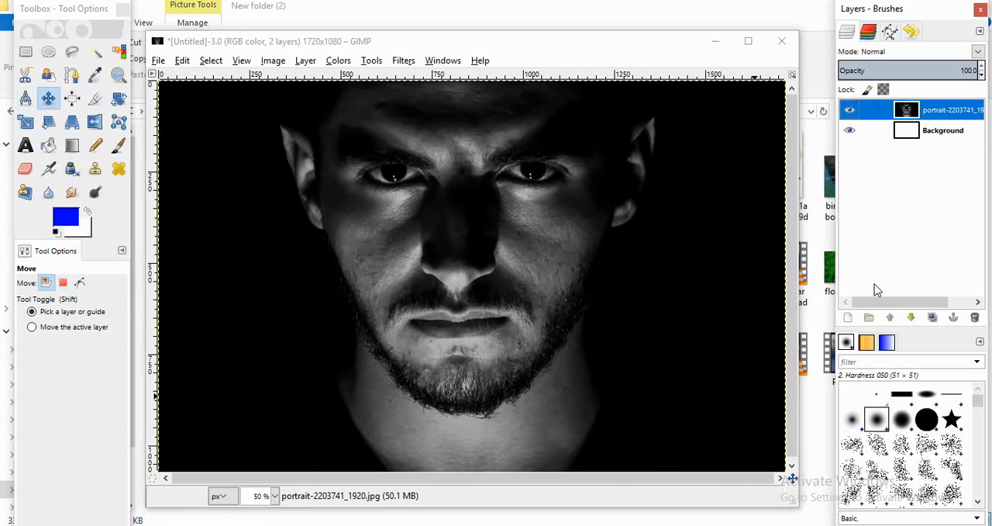
pyautogui.click(933, 317)
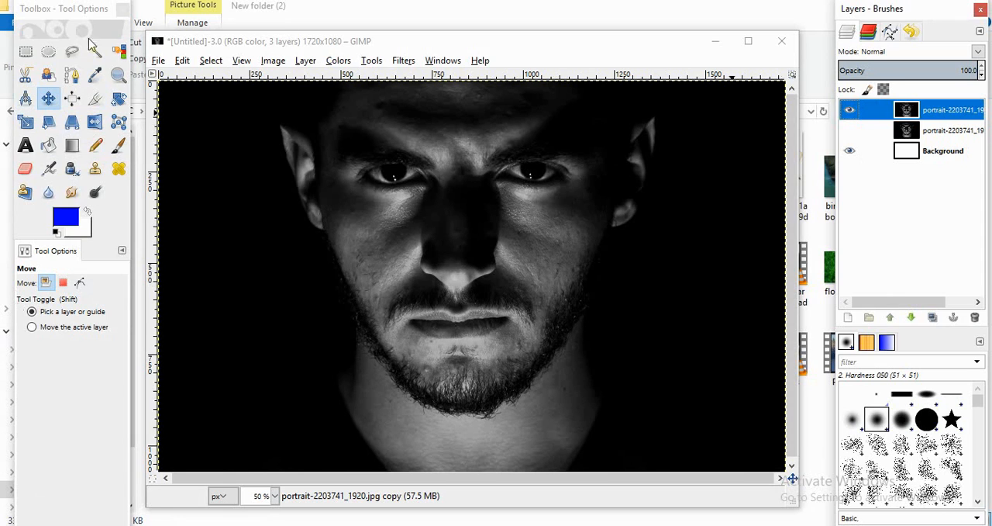
# Step: Outline the skin below the mouth corner on the image's right side with Free Select and apply a 10 px Gaussian Blur
pyautogui.click(72, 51)
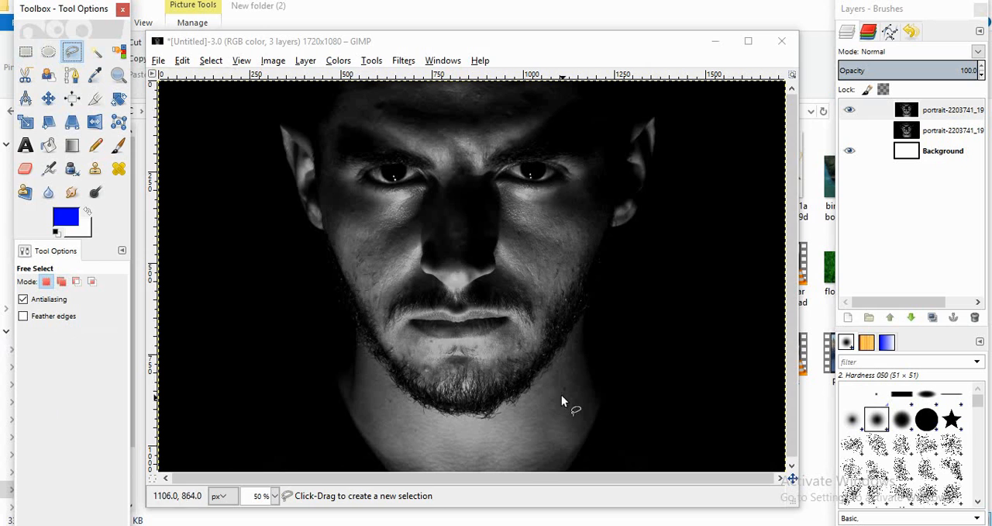
pyautogui.scroll(4, 512, 343)
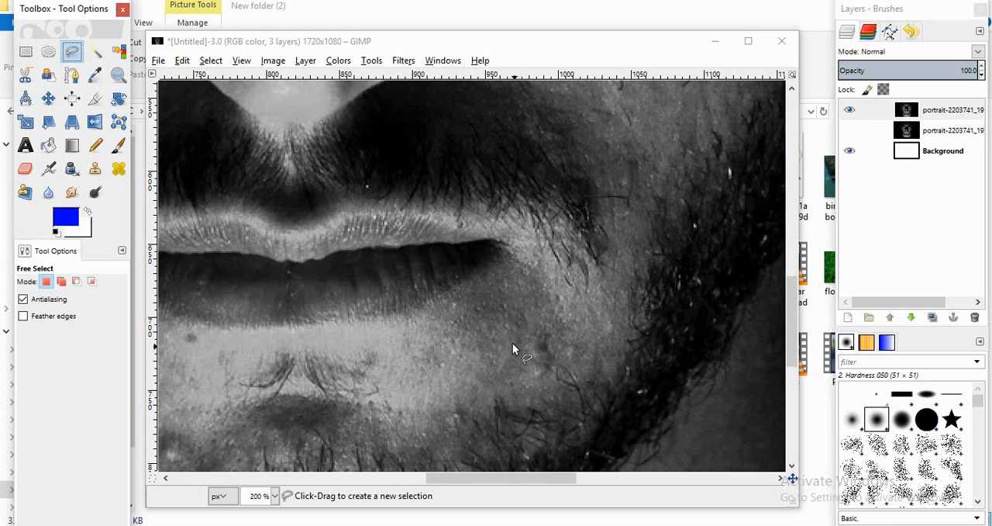
pyautogui.click(508, 256)
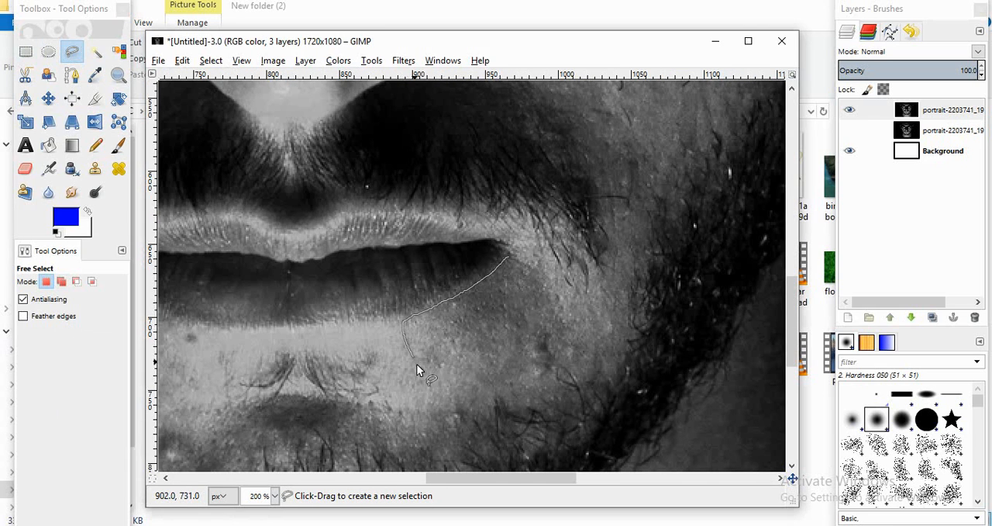
pyautogui.moveTo(507, 380); pyautogui.dragTo(567, 350)
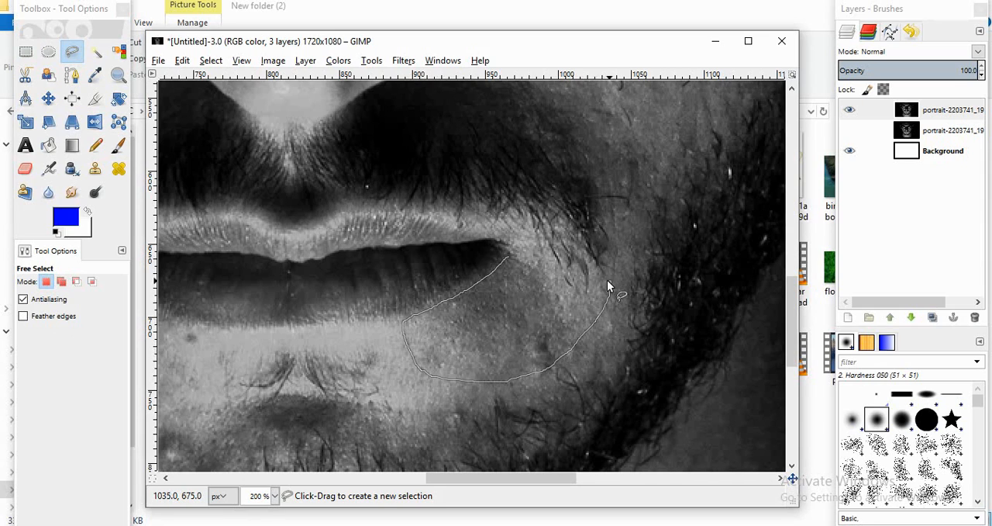
pyautogui.moveTo(570, 287)
pyautogui.mouseDown()
pyautogui.moveTo(547, 280)
pyautogui.moveTo(508, 258)
pyautogui.mouseUp()
pyautogui.press('Return')
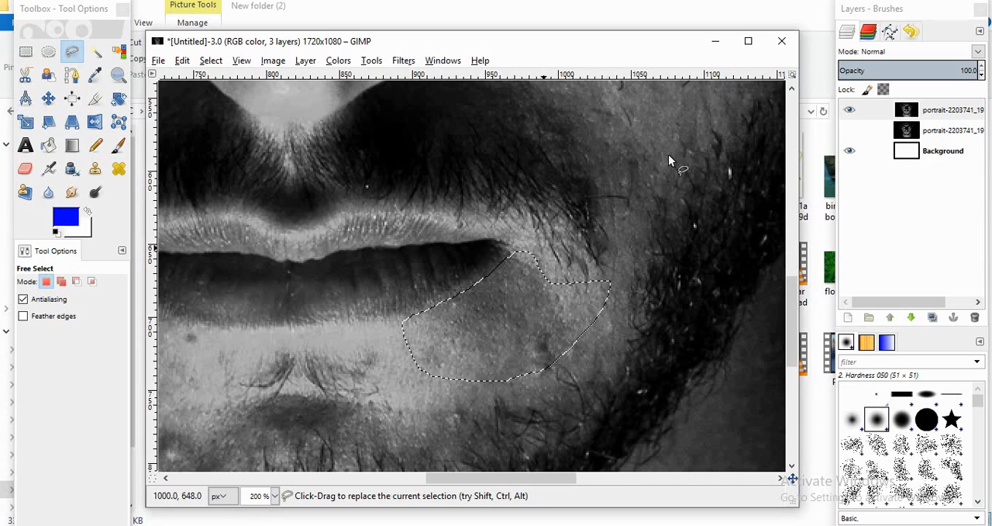
pyautogui.click(401, 62)
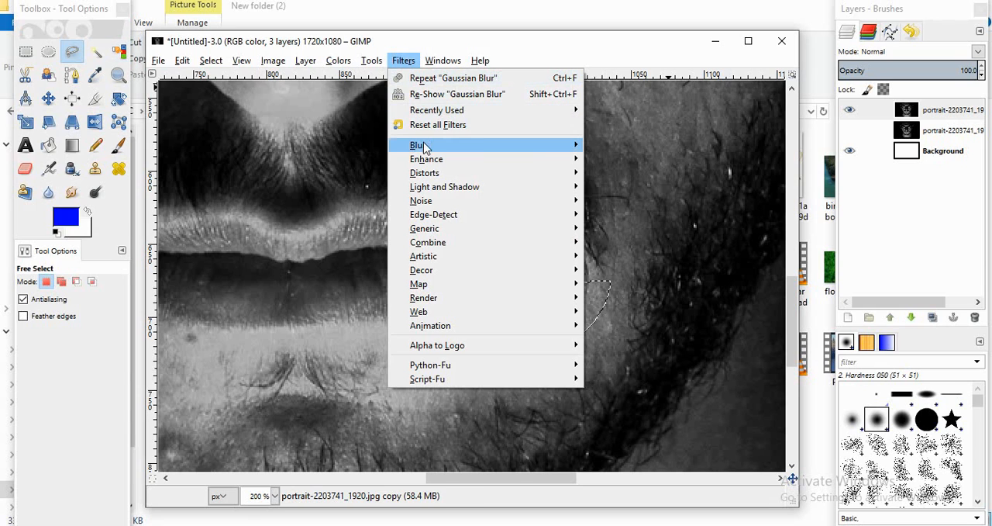
pyautogui.moveTo(424, 147)
pyautogui.click(611, 160)
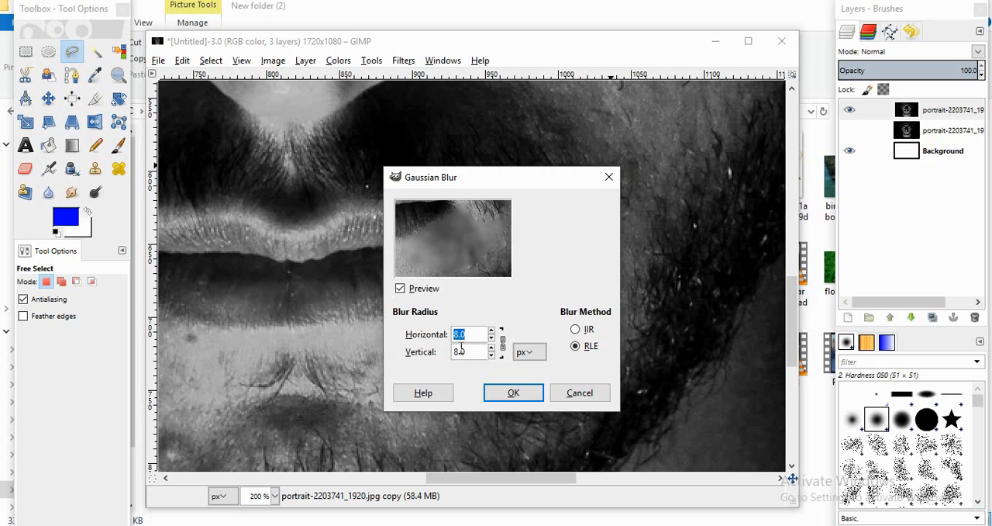
pyautogui.press('Tab')
pyautogui.click(513, 392)
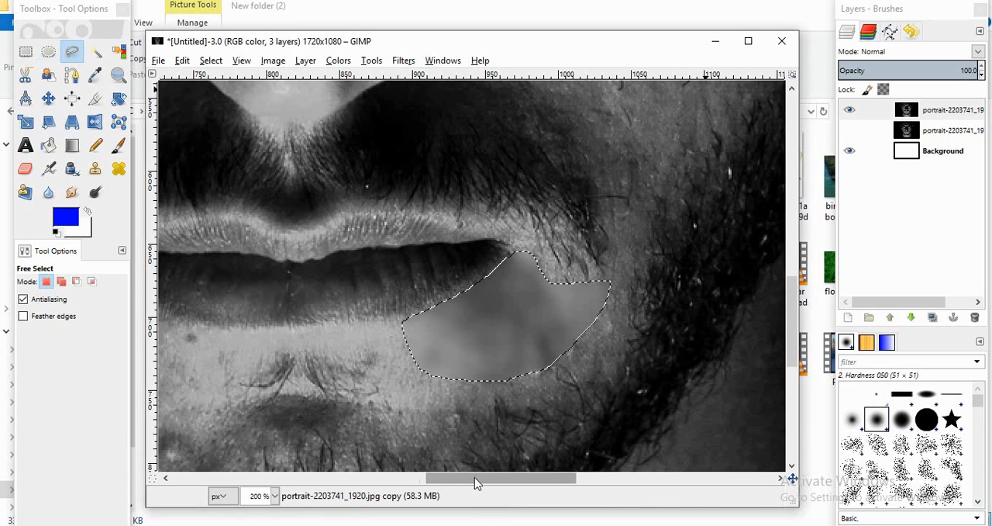
# Step: Outline the skin below the mouth corner on the image's left side with Free Select and apply Gaussian Blur with the same radius
pyautogui.moveTo(474, 477); pyautogui.dragTo(398, 478)
pyautogui.click(520, 341)
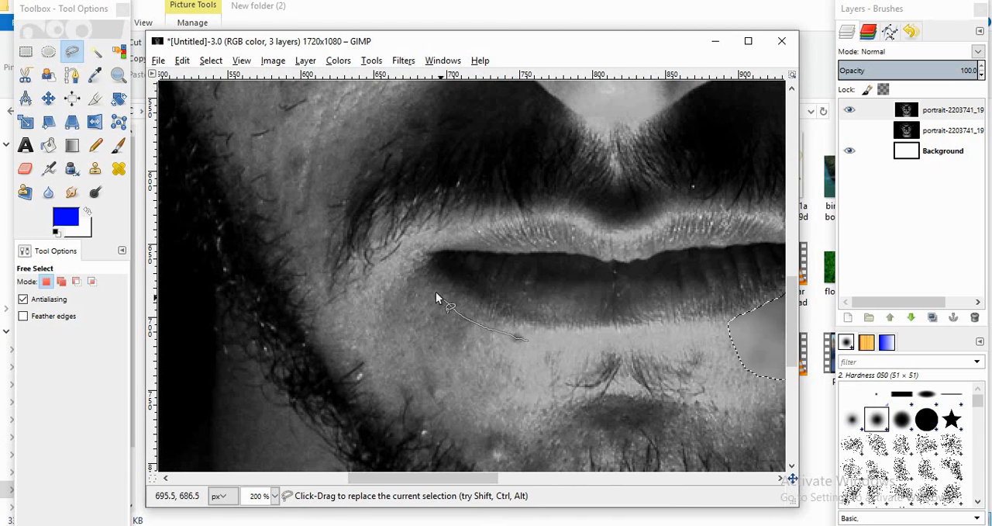
pyautogui.moveTo(327, 271)
pyautogui.mouseDown()
pyautogui.moveTo(330, 313)
pyautogui.moveTo(352, 355)
pyautogui.mouseUp()
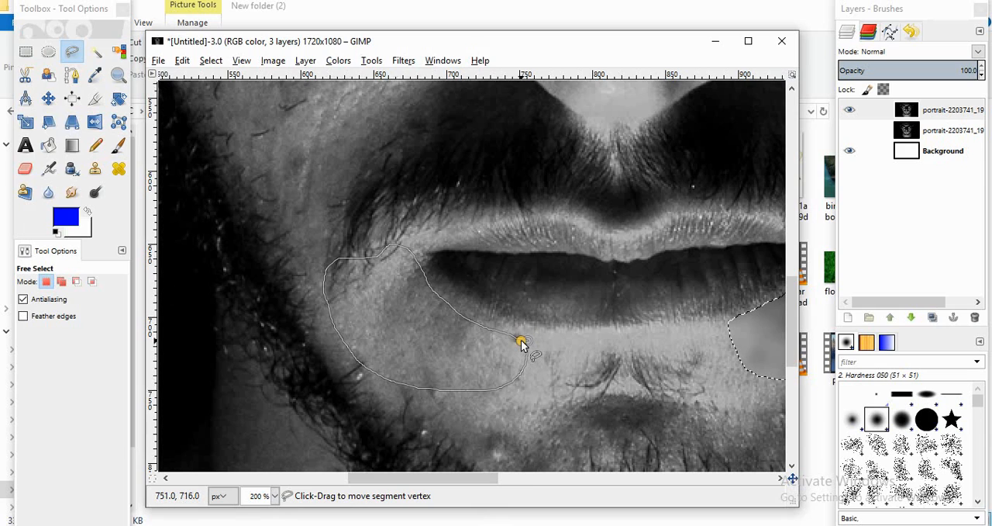
pyautogui.click(527, 340)
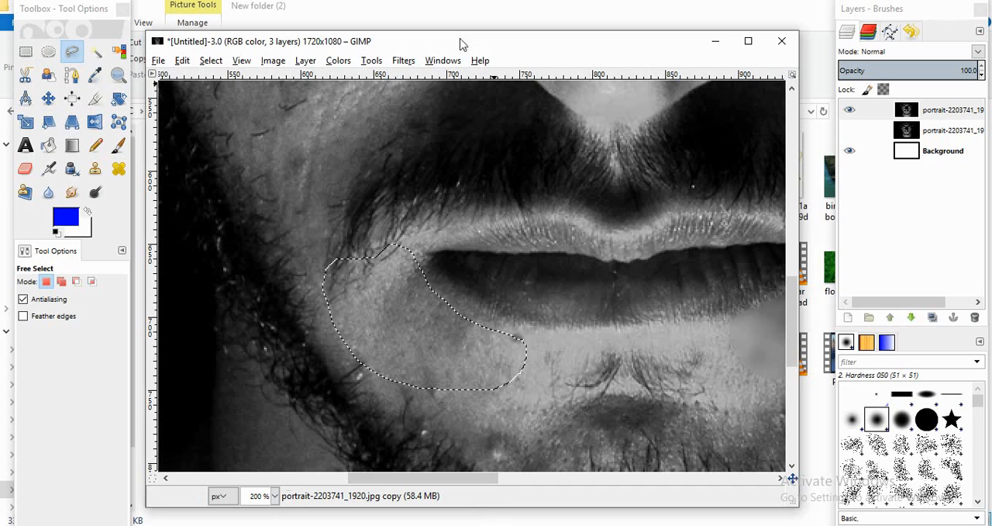
pyautogui.click(403, 60)
pyautogui.moveTo(438, 146)
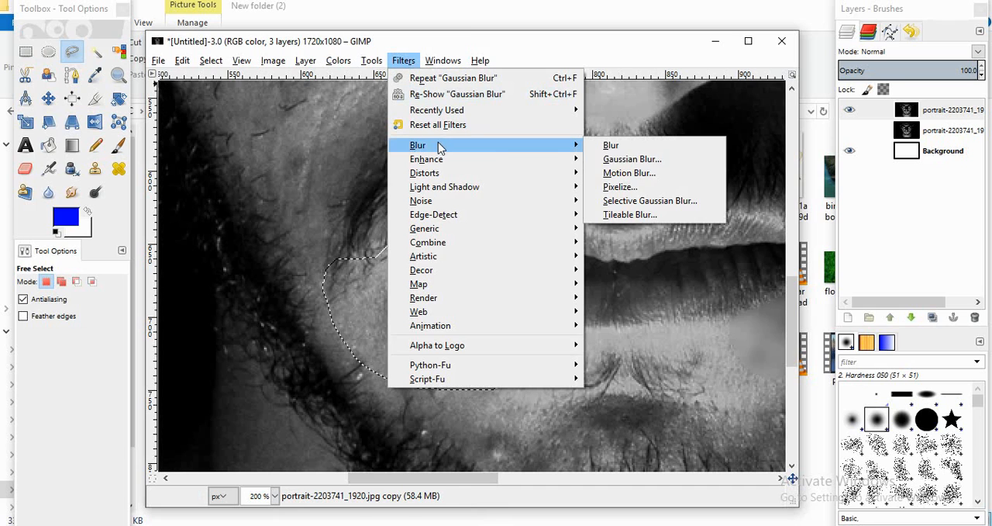
pyautogui.click(632, 159)
pyautogui.click(514, 395)
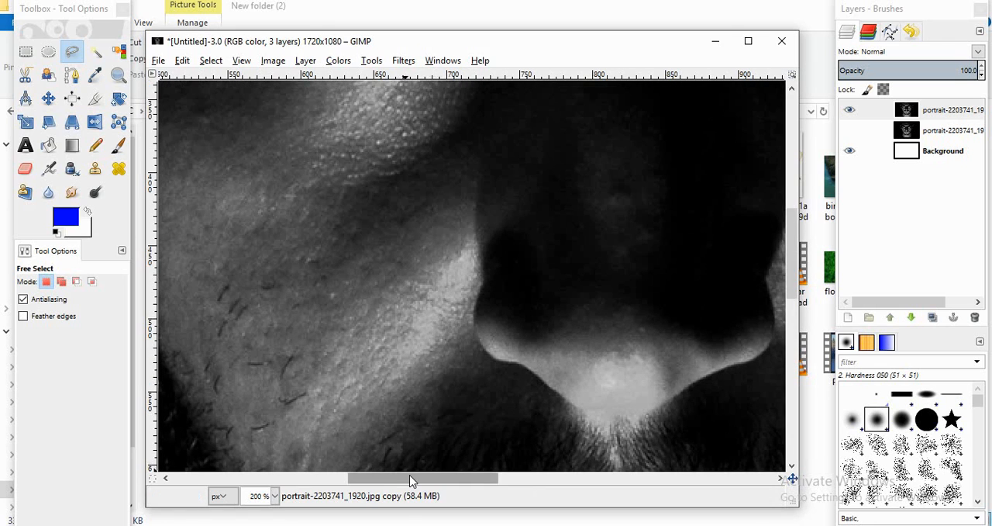
# Step: Outline the image's left cheek from the temple down towards the nostril with Free Select and blur it with a 10 px RLE Gaussian Blur
pyautogui.keyDown('ctrl'); pyautogui.scroll(-1, 395, 475); pyautogui.keyUp('ctrl')
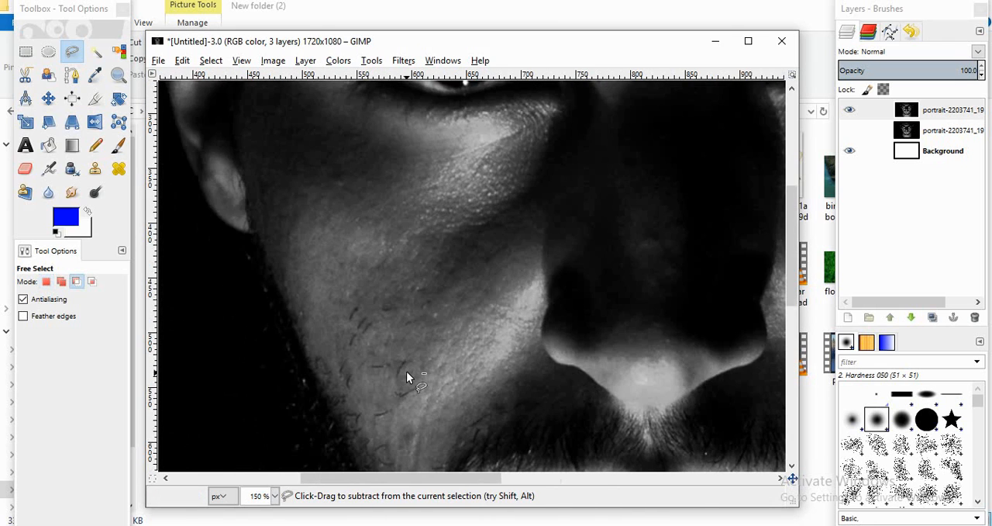
pyautogui.keyDown('ctrl'); pyautogui.scroll(-1, 406, 374); pyautogui.keyUp('ctrl')
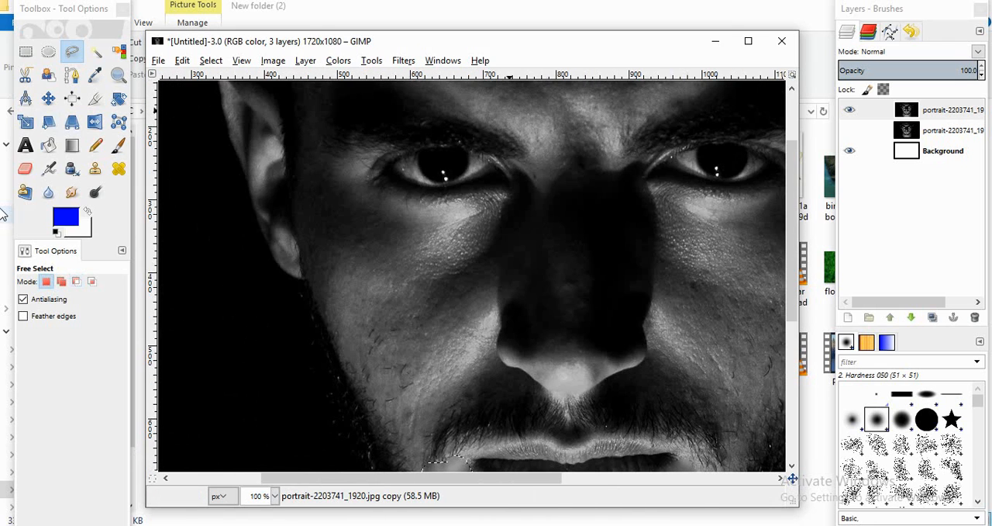
pyautogui.moveTo(341, 161)
pyautogui.mouseDown()
pyautogui.moveTo(316, 155)
pyautogui.moveTo(303, 210)
pyautogui.moveTo(362, 382)
pyautogui.moveTo(379, 395)
pyautogui.mouseUp()
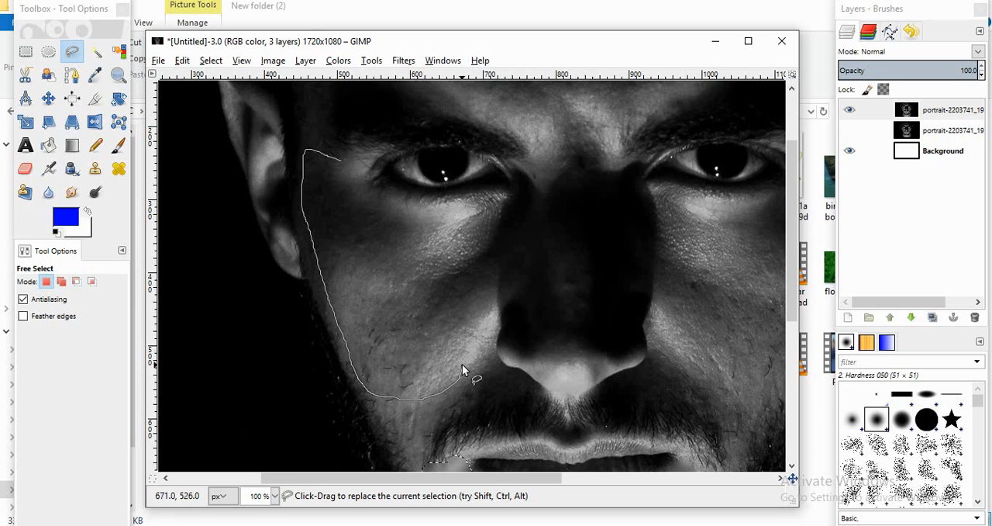
pyautogui.moveTo(354, 229); pyautogui.dragTo(342, 162)
pyautogui.click(341, 62)
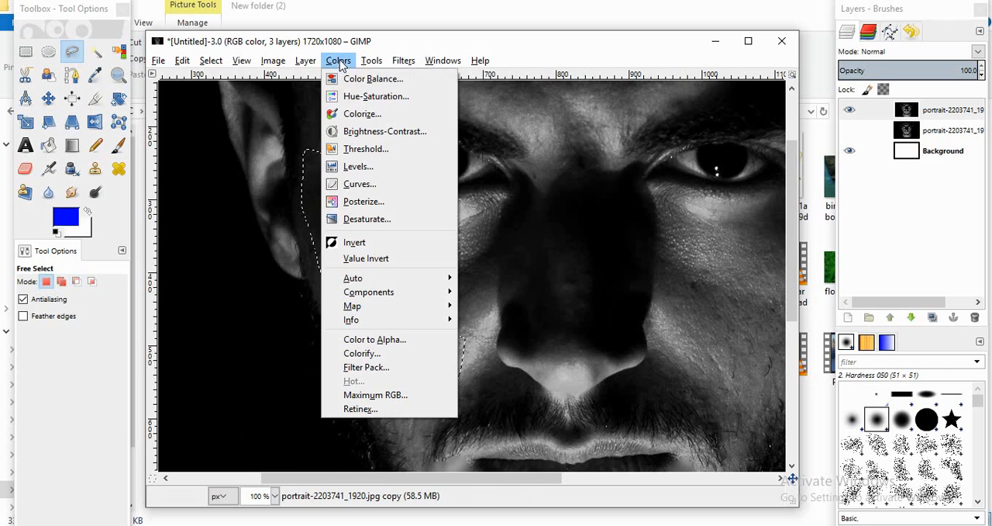
pyautogui.moveTo(403, 60)
pyautogui.moveTo(419, 145)
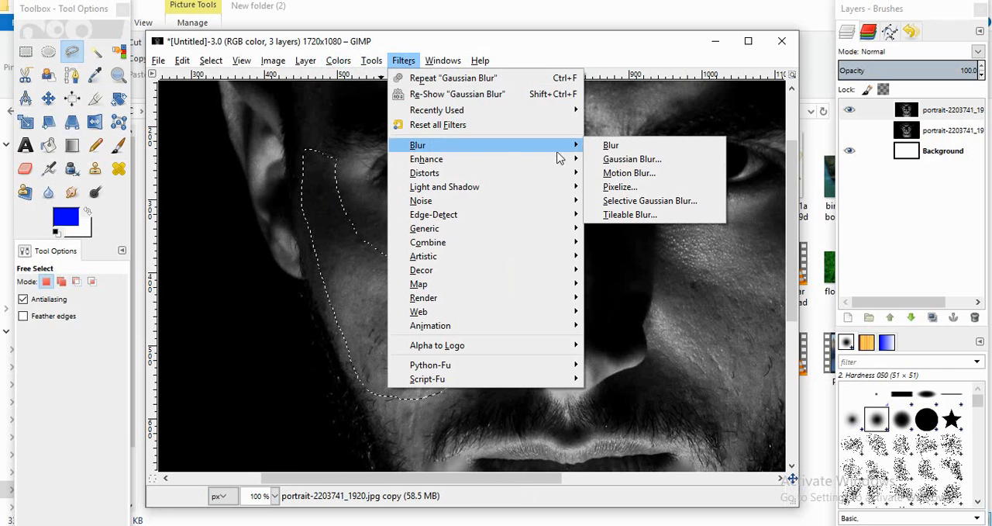
pyautogui.click(630, 159)
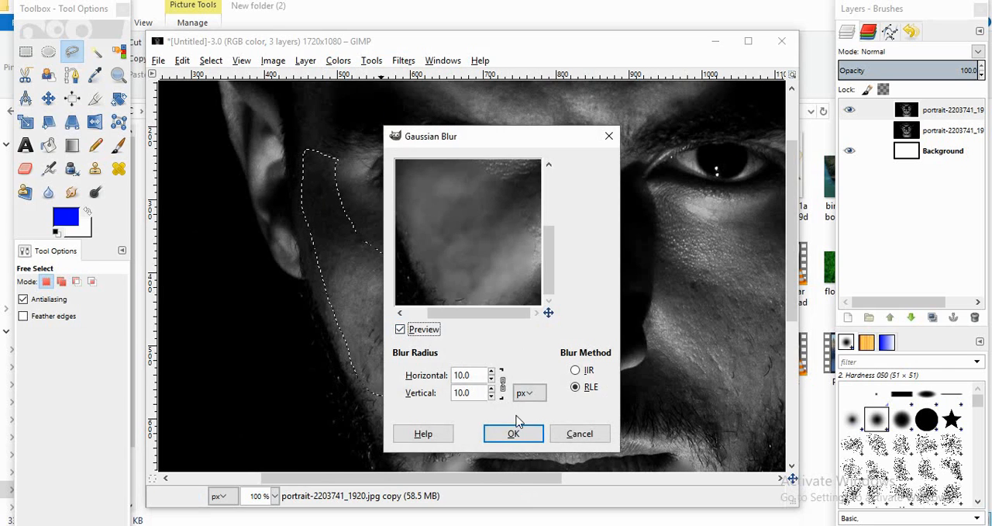
pyautogui.click(513, 435)
# Step: Outline the image's right cheek from the temple down beside the nostril with Free Select and smooth it with the same Gaussian Blur
pyautogui.moveTo(454, 479); pyautogui.dragTo(514, 467)
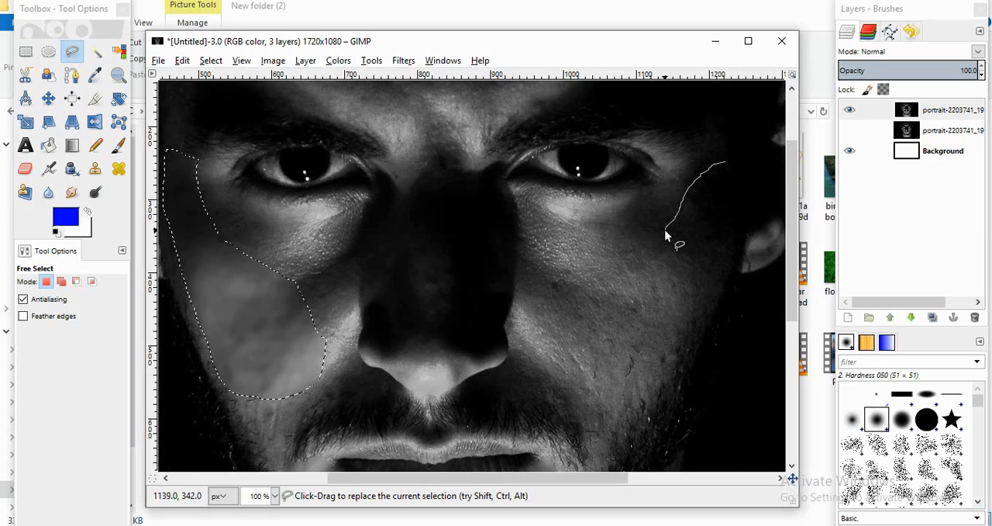
pyautogui.moveTo(666, 231); pyautogui.dragTo(651, 251)
pyautogui.moveTo(573, 291)
pyautogui.mouseDown()
pyautogui.moveTo(554, 347)
pyautogui.moveTo(575, 388)
pyautogui.mouseUp()
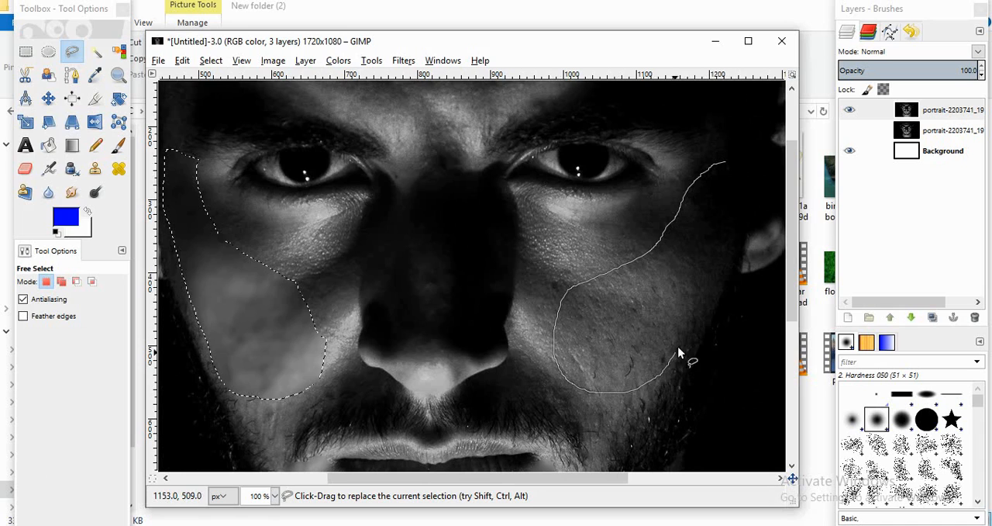
pyautogui.moveTo(738, 208)
pyautogui.mouseDown()
pyautogui.moveTo(733, 166)
pyautogui.moveTo(722, 166)
pyautogui.mouseUp()
pyautogui.press('Return')
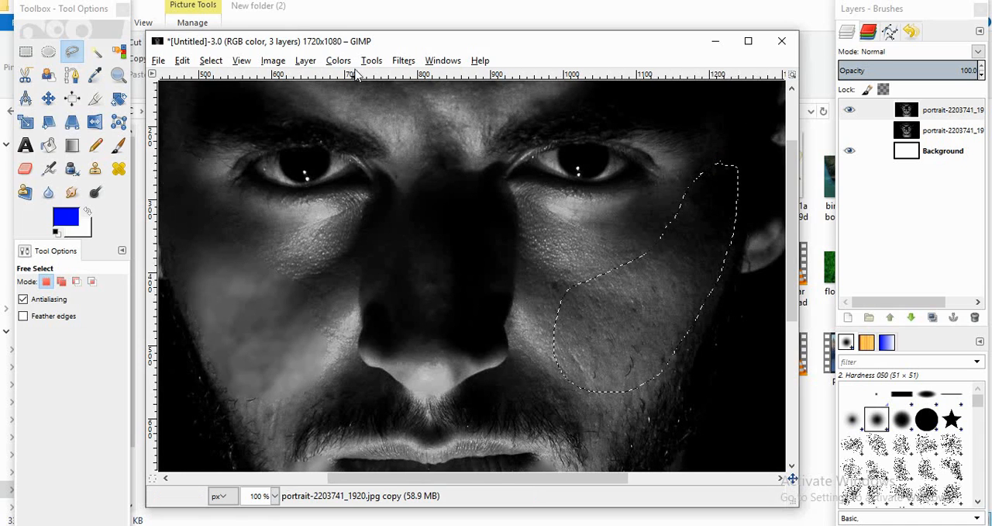
pyautogui.click(400, 62)
pyautogui.moveTo(430, 146)
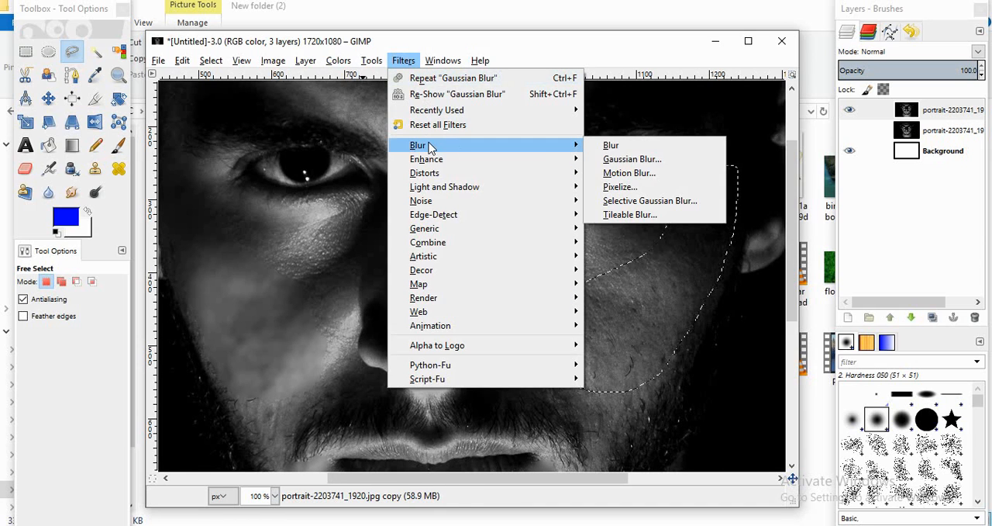
pyautogui.click(602, 160)
pyautogui.click(514, 430)
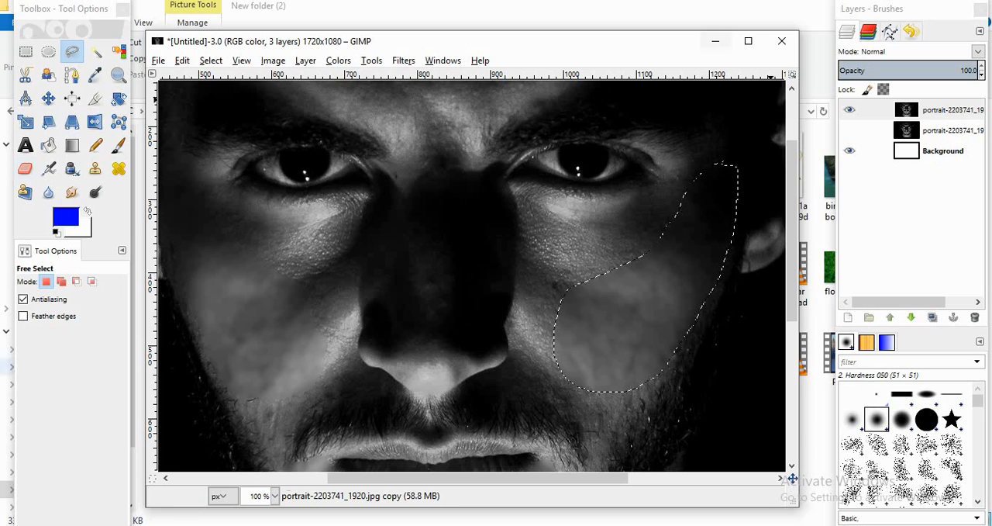
# Step: Outline a narrow strip down the left side of the nose with Free Select and smooth it with Gaussian Blur
pyautogui.moveTo(399, 199)
pyautogui.mouseDown()
pyautogui.moveTo(414, 319)
pyautogui.moveTo(389, 348)
pyautogui.moveTo(362, 336)
pyautogui.moveTo(360, 322)
pyautogui.moveTo(397, 198)
pyautogui.mouseUp()
pyautogui.press('Return')
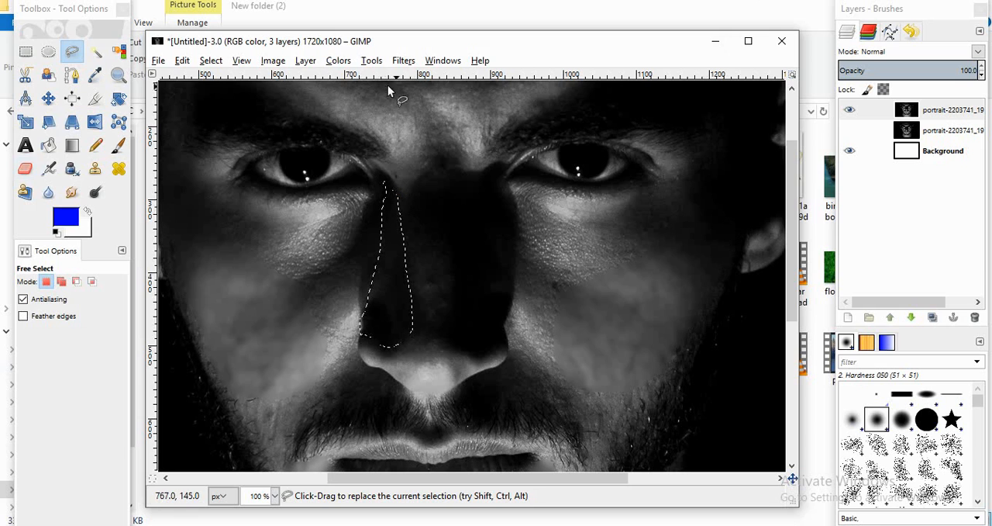
pyautogui.click(403, 61)
pyautogui.moveTo(422, 145)
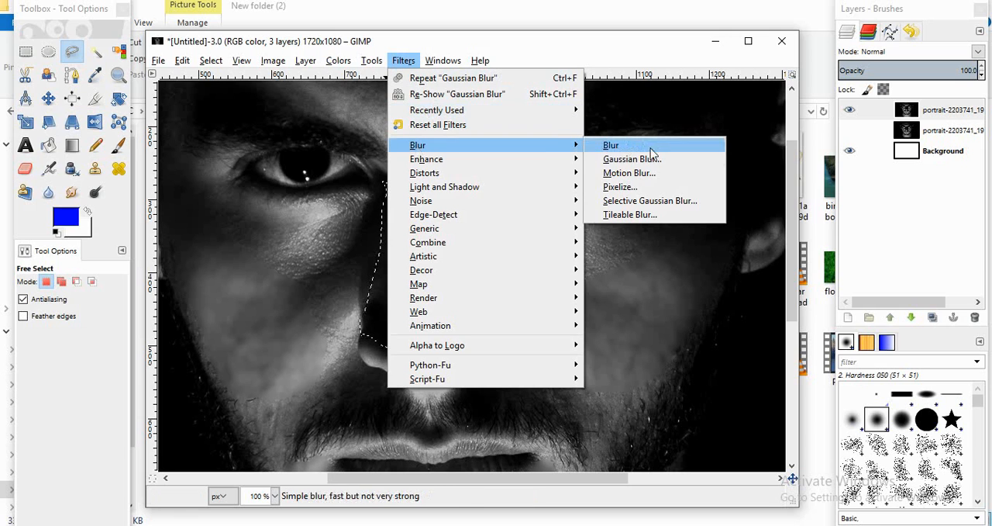
pyautogui.click(643, 157)
pyautogui.click(512, 431)
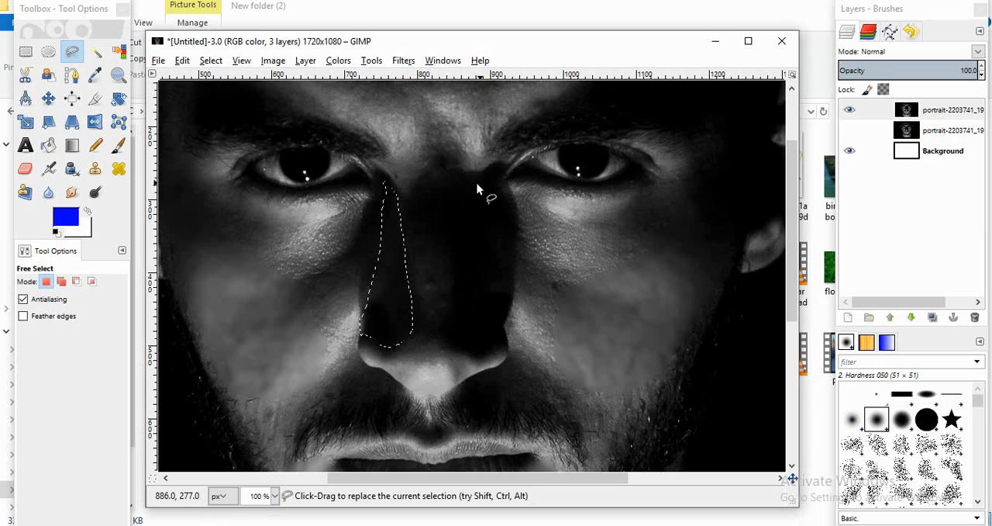
# Step: Outline a strip down the right side of the nose with Free Select and apply a 10 px RLE Gaussian Blur
pyautogui.scroll(1, 474, 203)
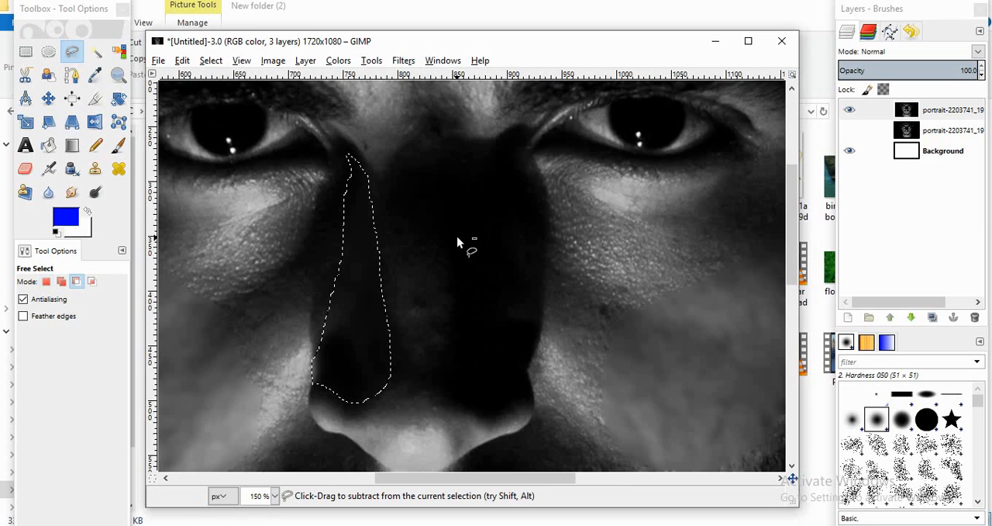
pyautogui.click(488, 164)
pyautogui.moveTo(458, 189); pyautogui.dragTo(463, 350)
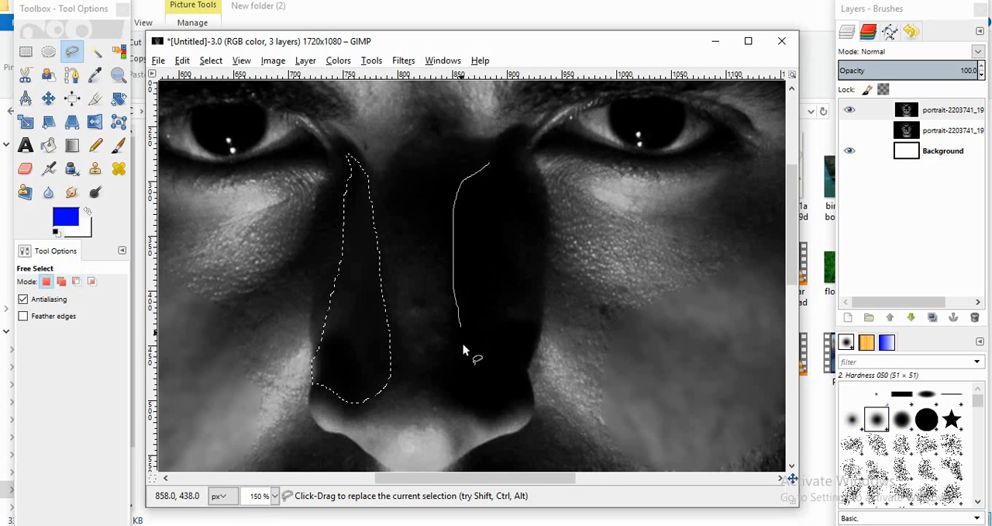
pyautogui.moveTo(517, 320); pyautogui.dragTo(488, 164)
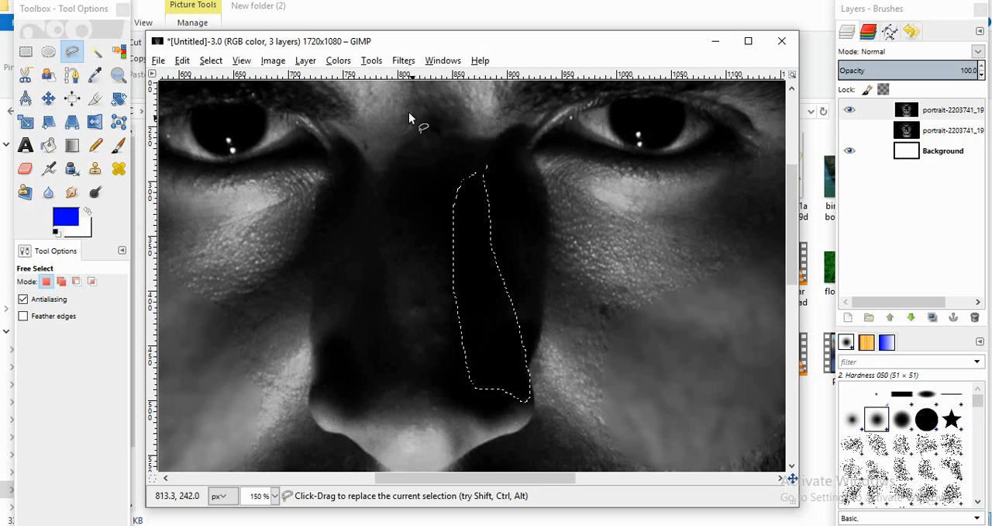
pyautogui.click(338, 59)
pyautogui.moveTo(403, 61)
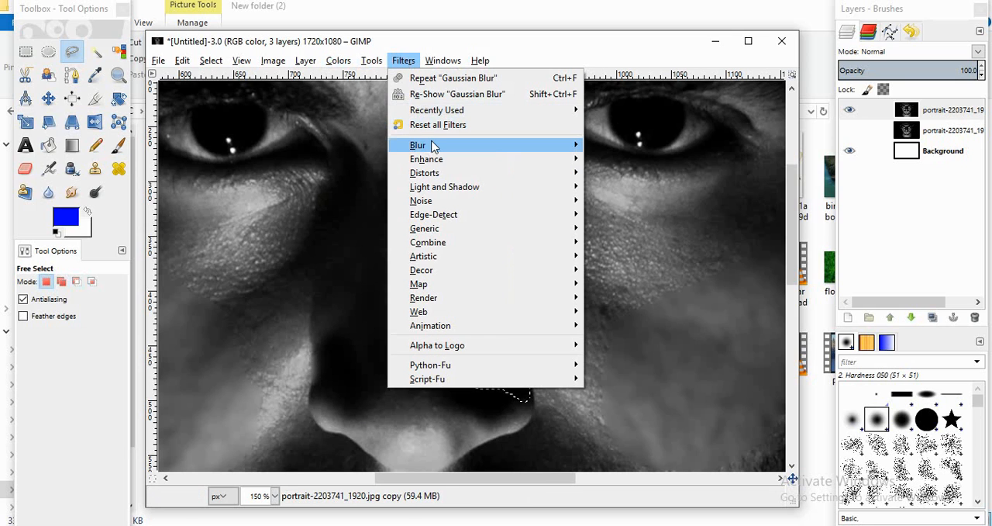
pyautogui.moveTo(432, 146)
pyautogui.click(642, 161)
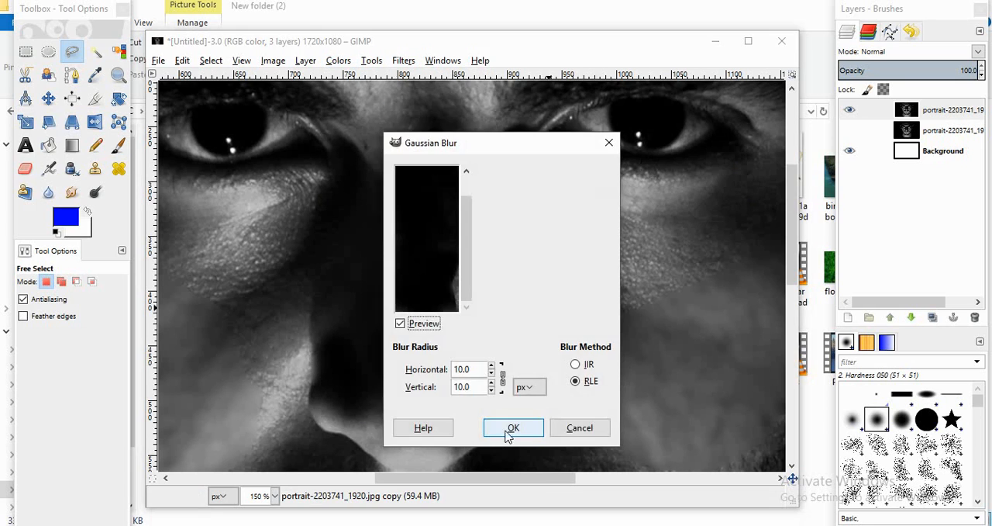
pyautogui.click(511, 428)
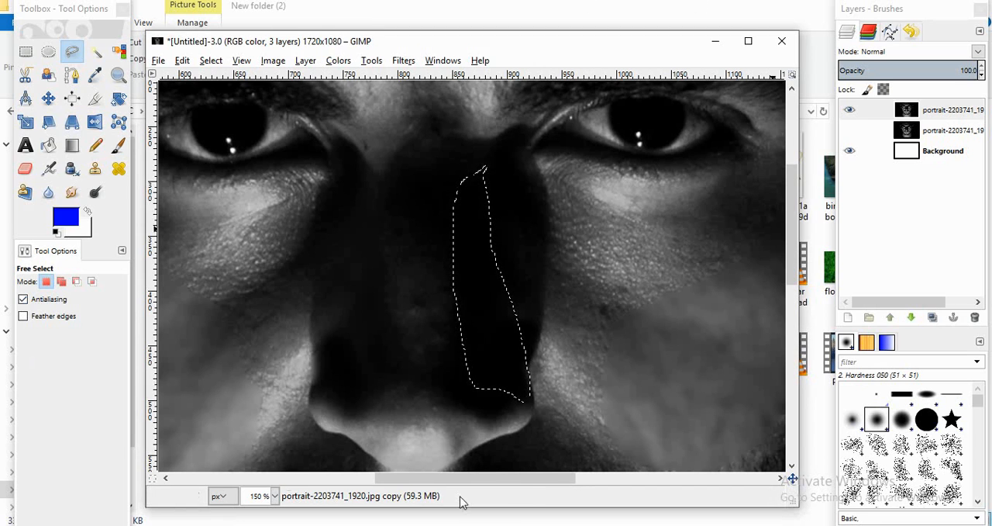
# Step: Outline the lit forehead area above the eyebrows and down to the nose bridge with Free Select and smooth it with Gaussian Blur
pyautogui.scroll(-4, 316, 272)
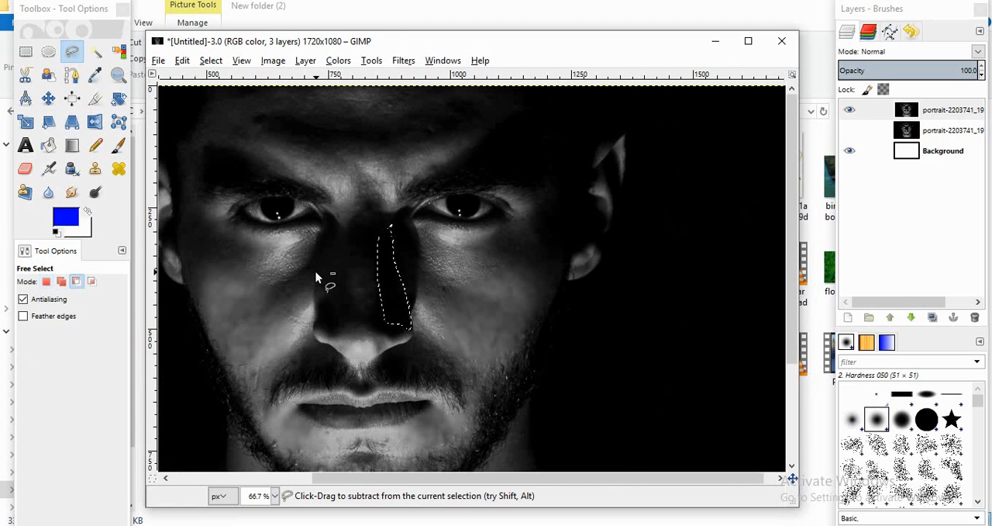
pyautogui.scroll(1, 316, 272)
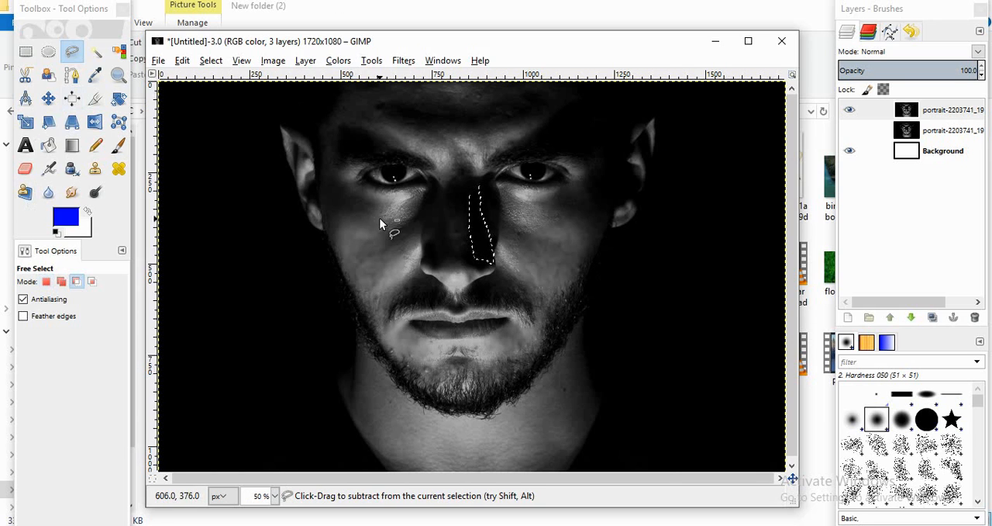
pyautogui.scroll(2, 380, 218)
pyautogui.moveTo(794, 227); pyautogui.dragTo(779, 161)
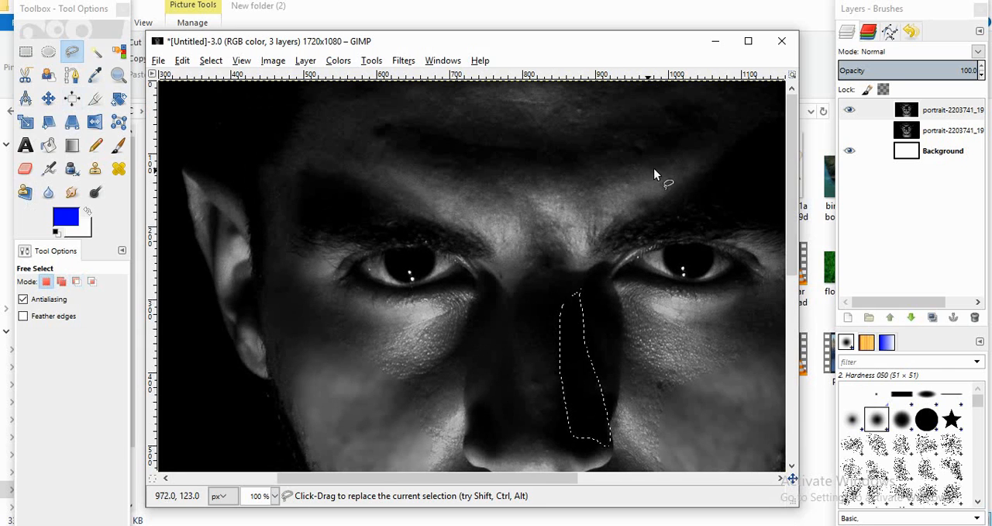
pyautogui.moveTo(671, 170); pyautogui.dragTo(572, 182)
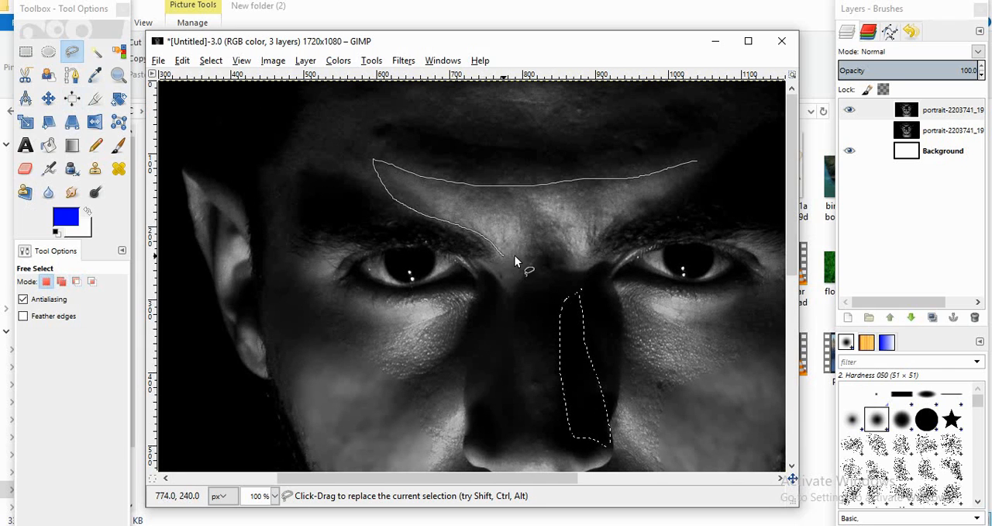
pyautogui.moveTo(515, 256)
pyautogui.mouseDown()
pyautogui.moveTo(536, 237)
pyautogui.moveTo(586, 245)
pyautogui.mouseUp()
pyautogui.moveTo(639, 221); pyautogui.dragTo(702, 162)
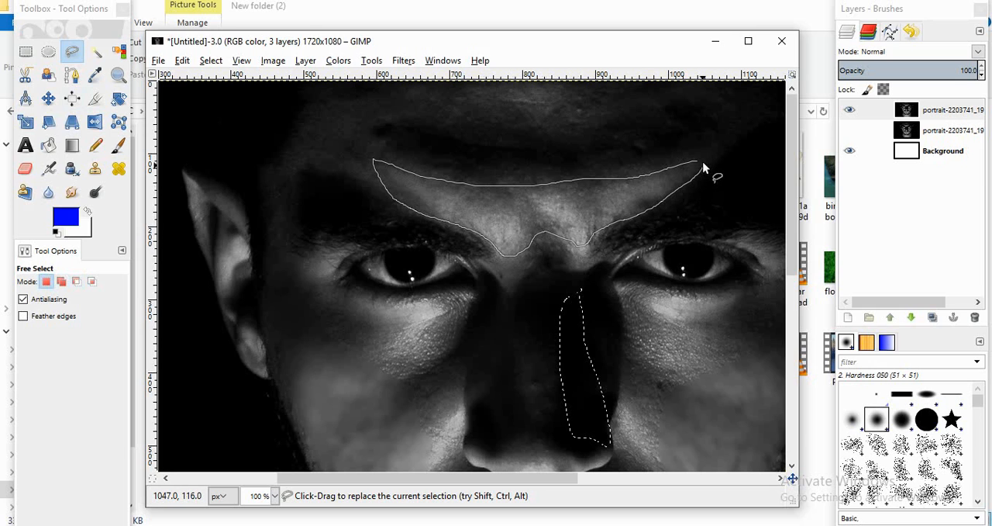
pyautogui.press('Return')
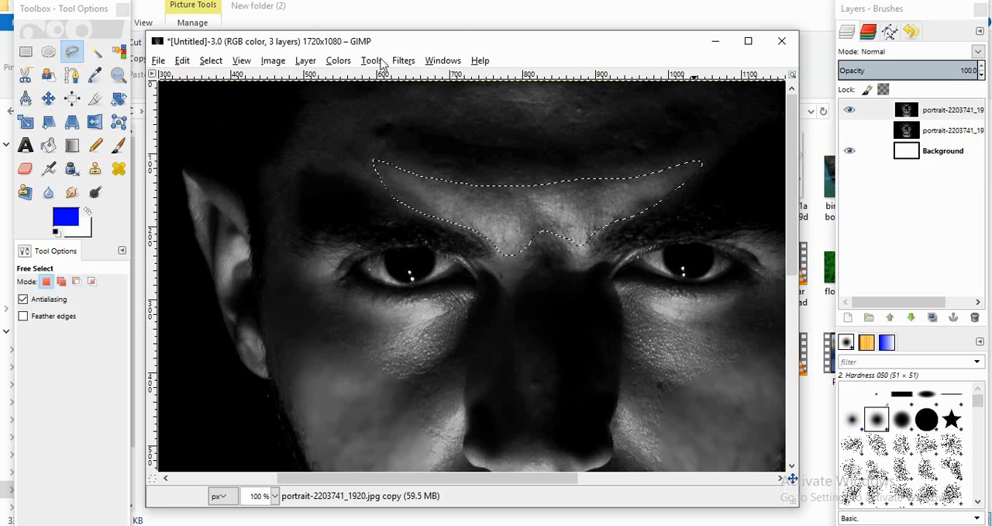
pyautogui.click(404, 61)
pyautogui.moveTo(433, 146)
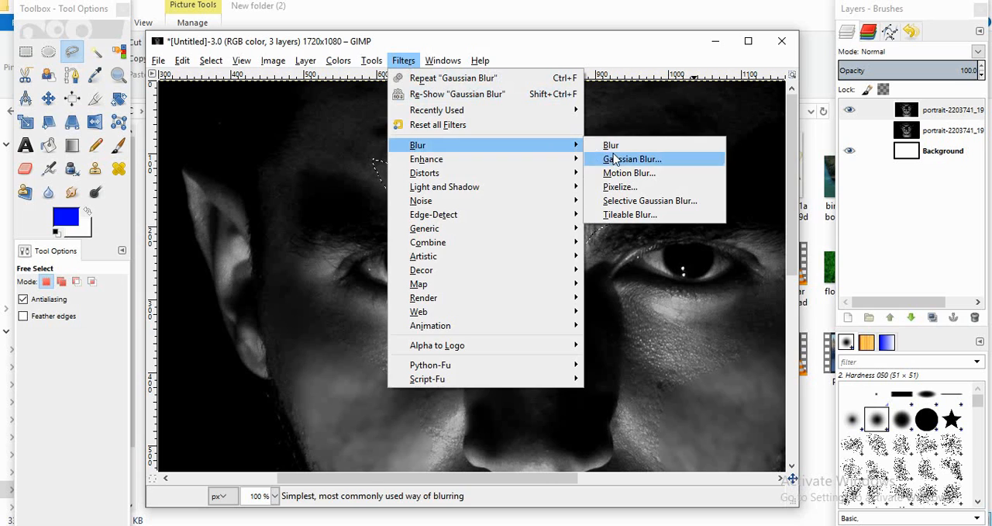
pyautogui.click(595, 158)
pyautogui.click(514, 416)
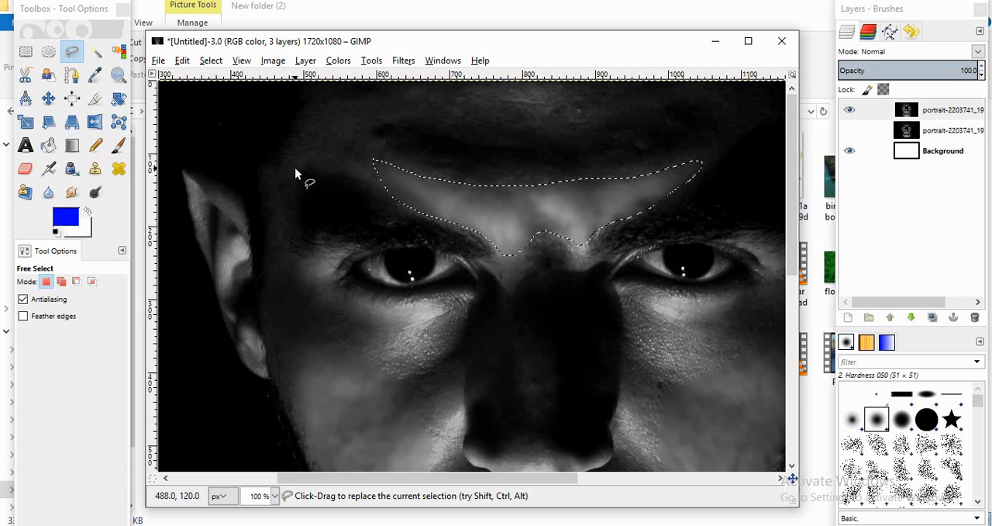
# Step: Outline the image's left temple beside the ear with Free Select and apply a 10 px RLE Gaussian Blur
pyautogui.moveTo(295, 167); pyautogui.dragTo(286, 232)
pyautogui.moveTo(304, 150)
pyautogui.mouseDown()
pyautogui.moveTo(304, 173)
pyautogui.moveTo(295, 167)
pyautogui.mouseUp()
pyautogui.click(403, 60)
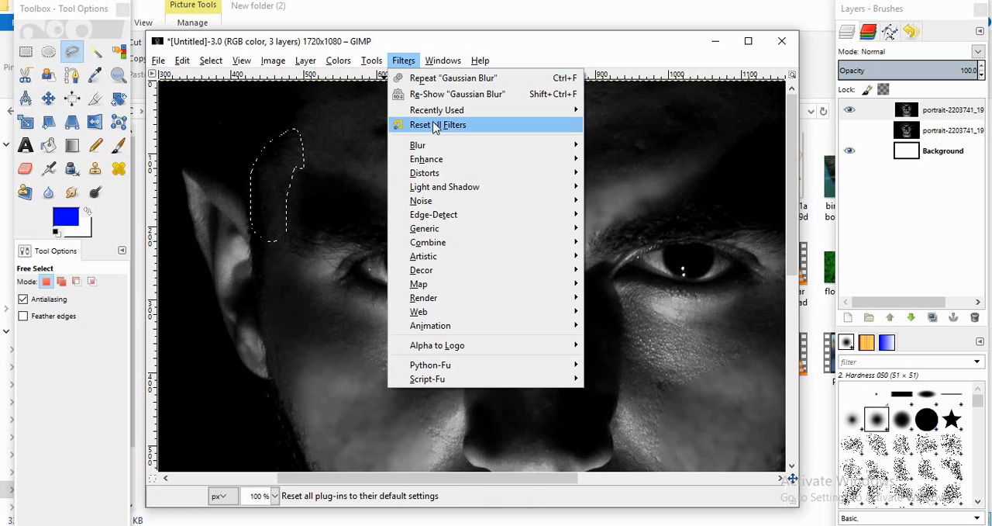
pyautogui.moveTo(435, 148)
pyautogui.click(637, 159)
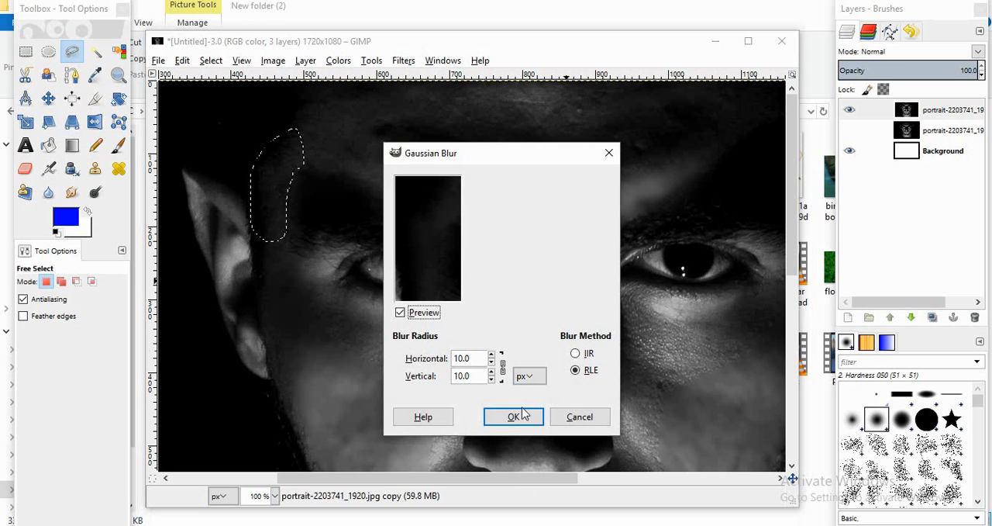
pyautogui.click(512, 415)
# Step: Outline the image's right temple beside the ear with Free Select and blur it with a 10 px RLE Gaussian Blur
pyautogui.moveTo(527, 477); pyautogui.dragTo(649, 477)
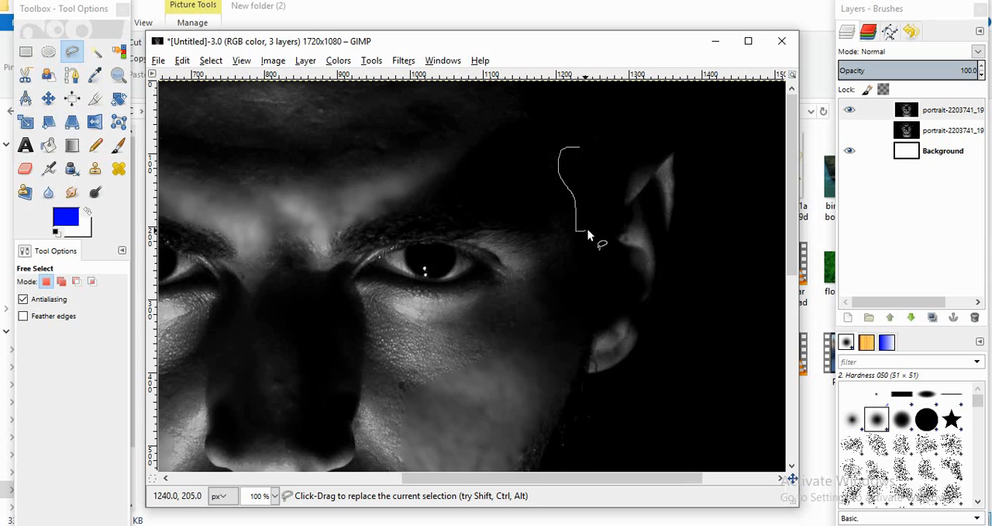
pyautogui.moveTo(587, 228)
pyautogui.mouseDown()
pyautogui.moveTo(603, 172)
pyautogui.moveTo(584, 147)
pyautogui.mouseUp()
pyautogui.press('Return')
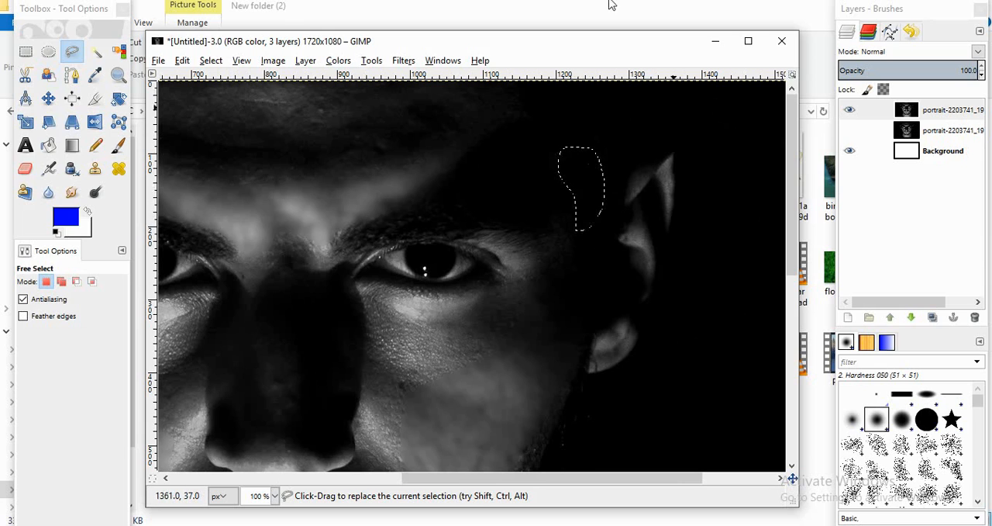
pyautogui.click(375, 64)
pyautogui.moveTo(418, 146)
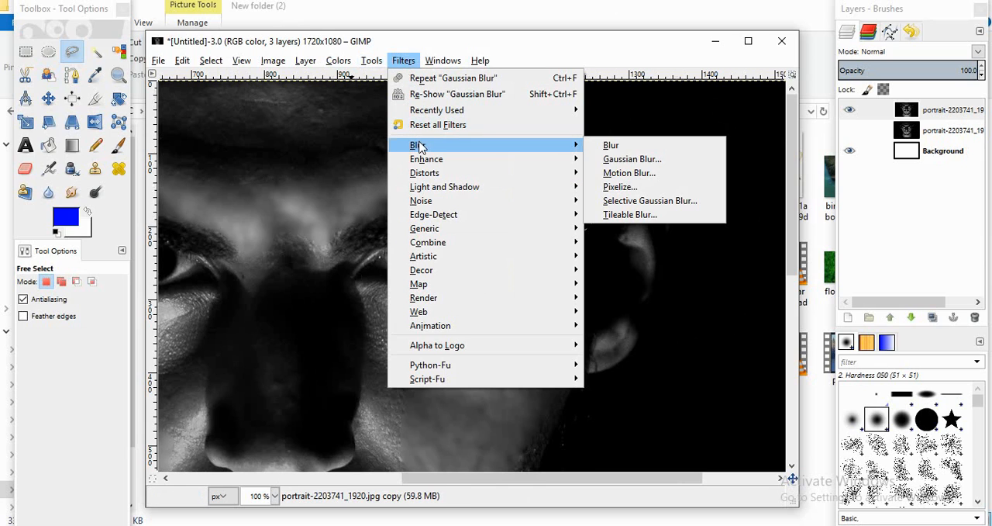
pyautogui.click(644, 158)
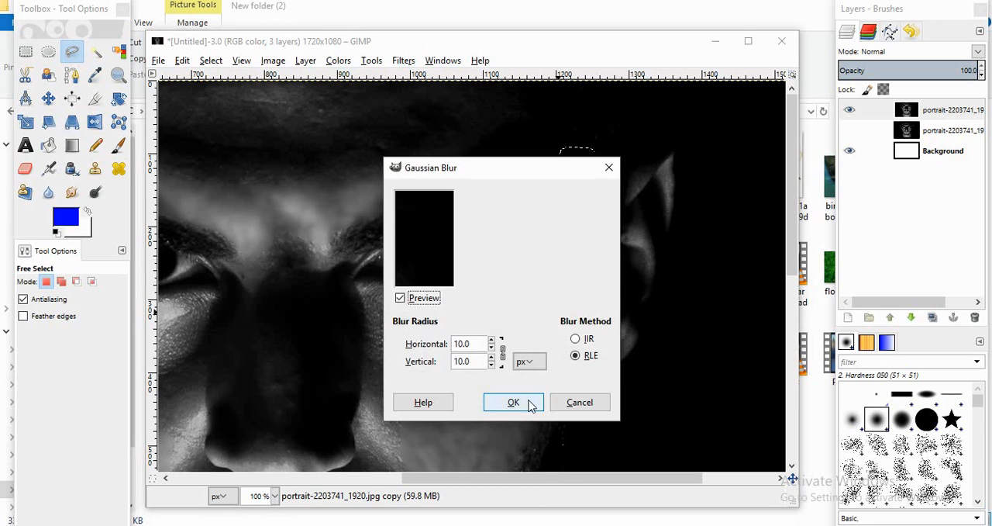
pyautogui.click(514, 402)
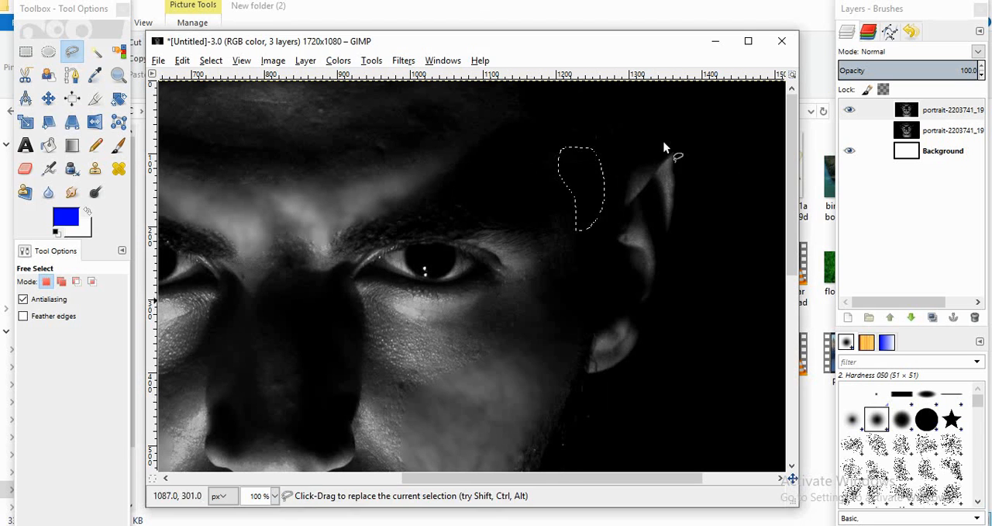
# Step: Clear the selection and add a new transparent layer above the blurred portrait copy
pyautogui.click(211, 61)
pyautogui.click(203, 79)
pyautogui.scroll(-4, 379, 207)
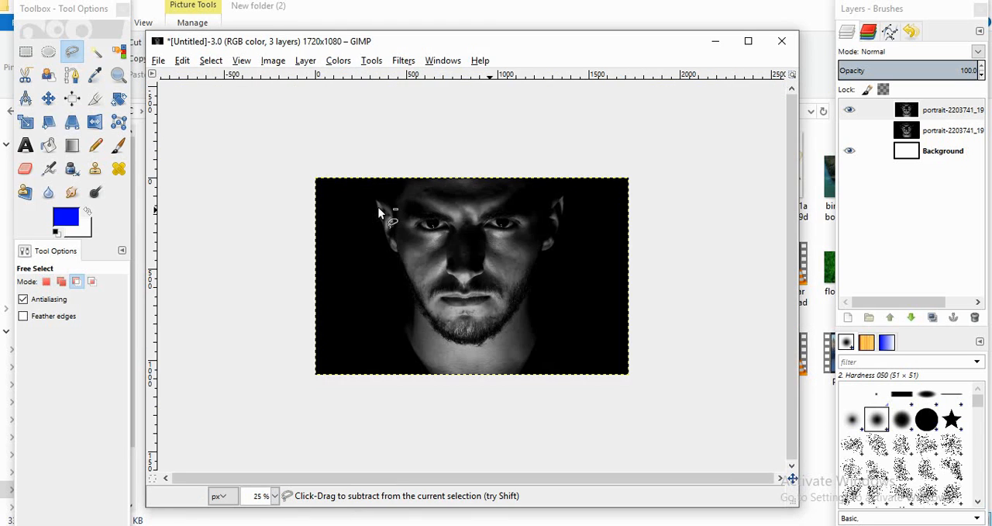
pyautogui.scroll(2, 378, 207)
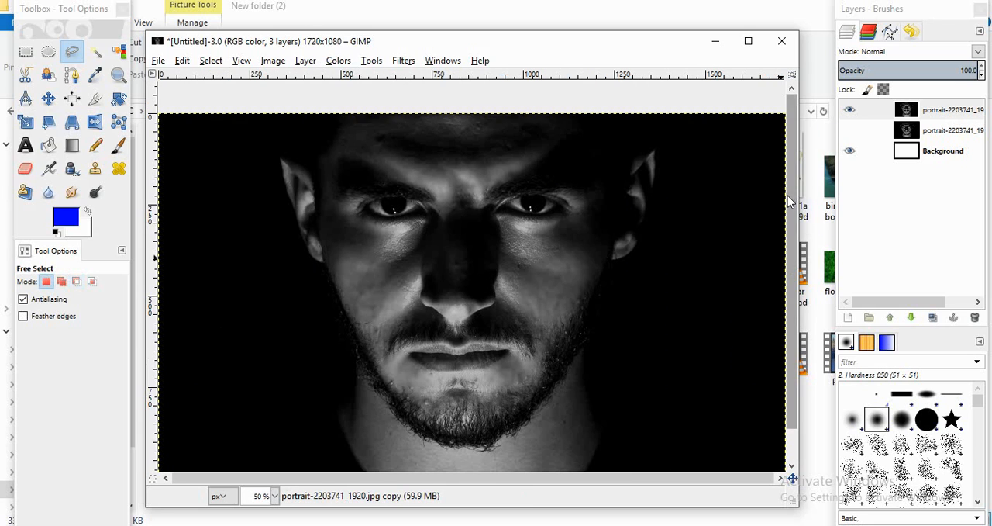
pyautogui.scroll(-1, 789, 202)
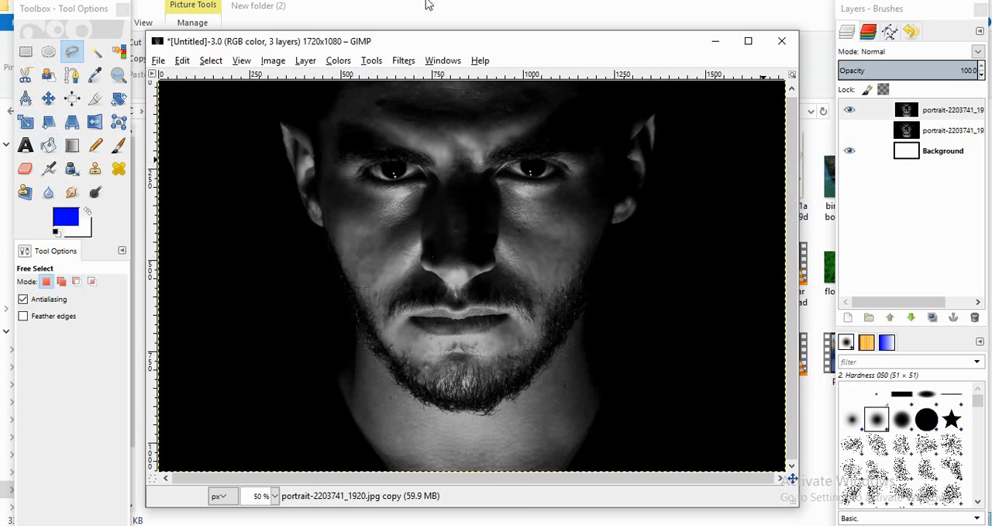
pyautogui.click(848, 317)
pyautogui.click(853, 436)
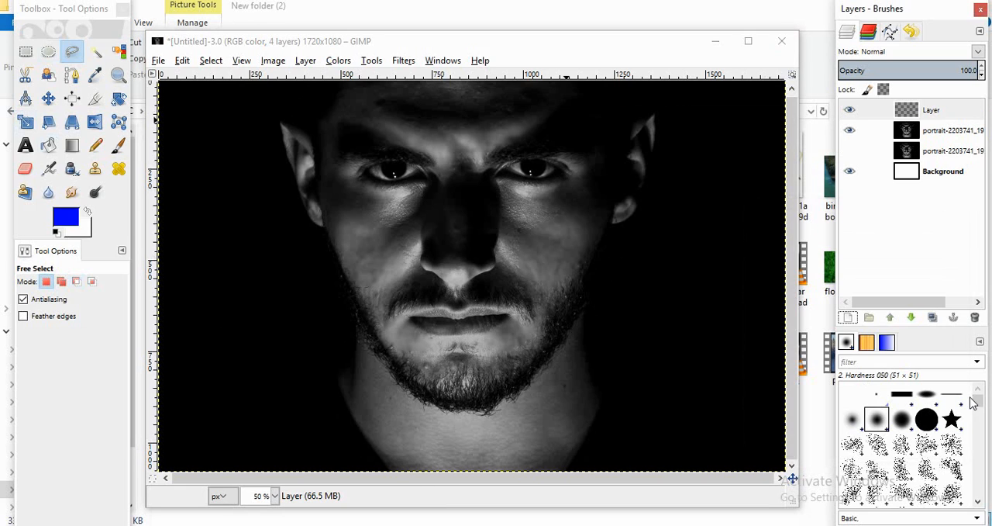
# Step: Set the foreground color to red c10000 and fill the new layer with it
pyautogui.click(67, 220)
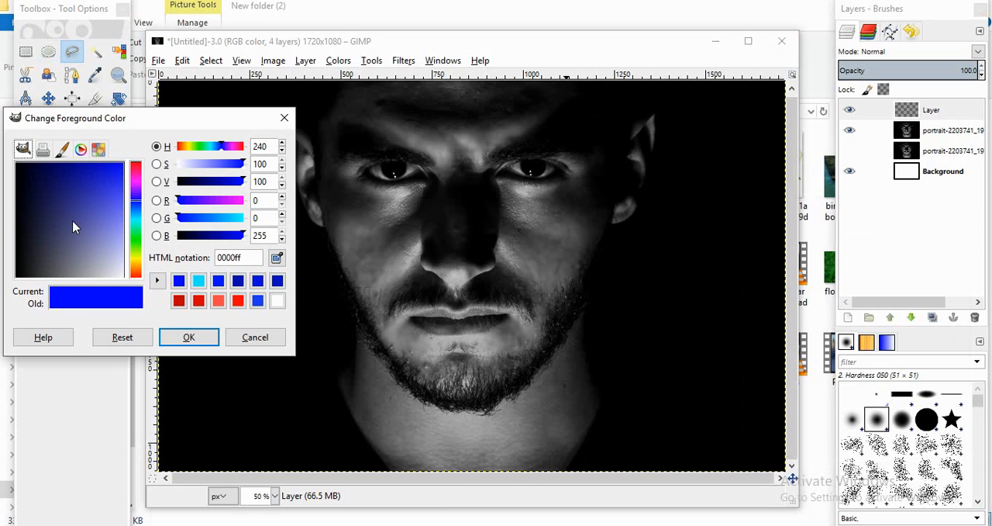
pyautogui.click(179, 301)
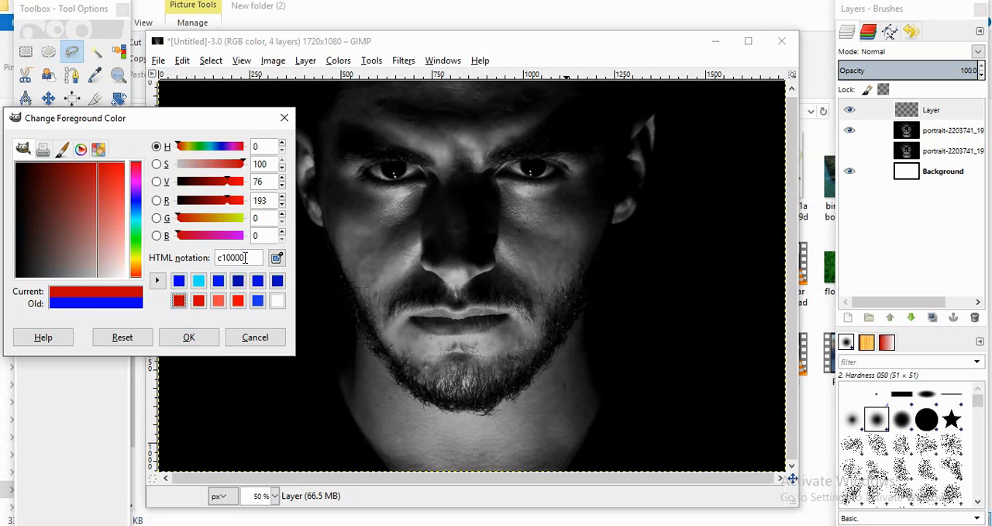
pyautogui.moveTo(245, 257); pyautogui.dragTo(222, 257)
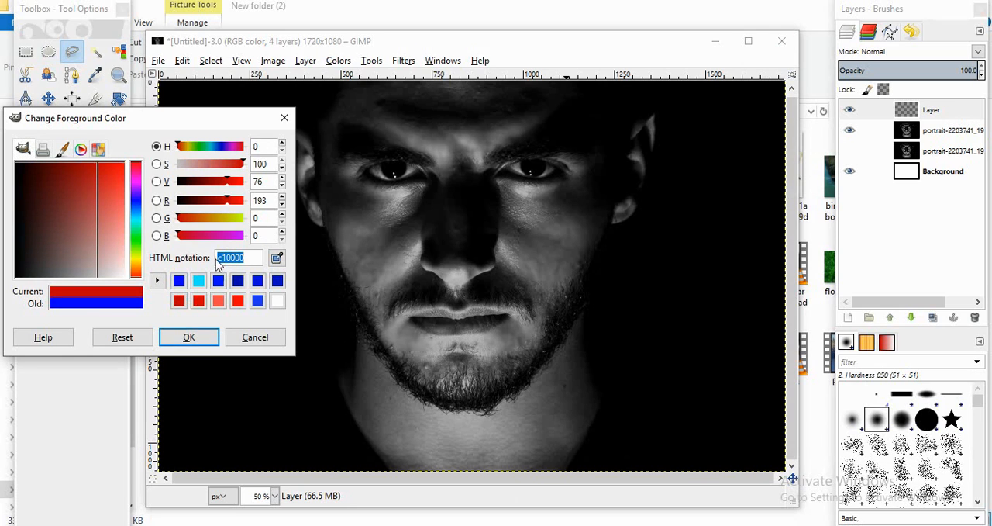
pyautogui.click(207, 336)
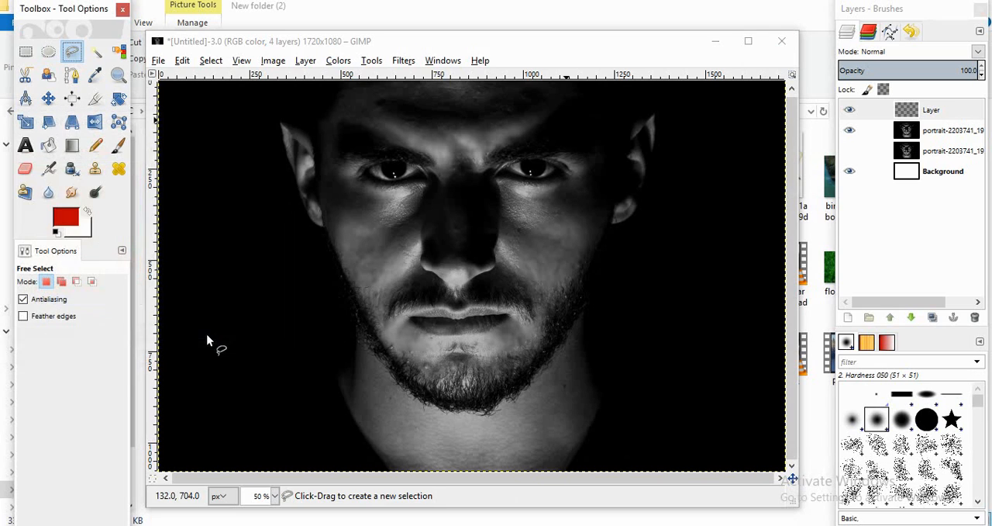
pyautogui.click(183, 62)
pyautogui.click(210, 274)
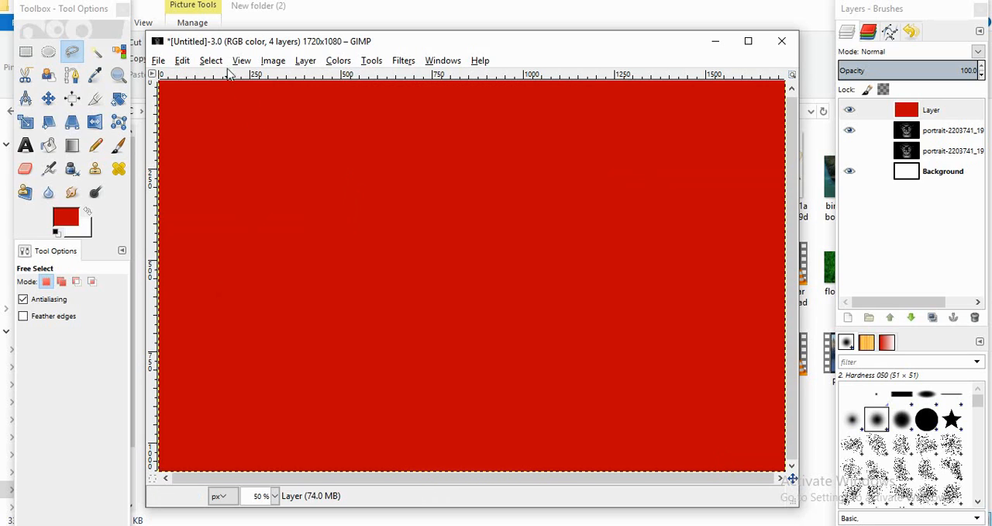
# Step: Add a White (full opacity) mask to the red layer and lower the layer's opacity to 53.6
pyautogui.click(926, 110)
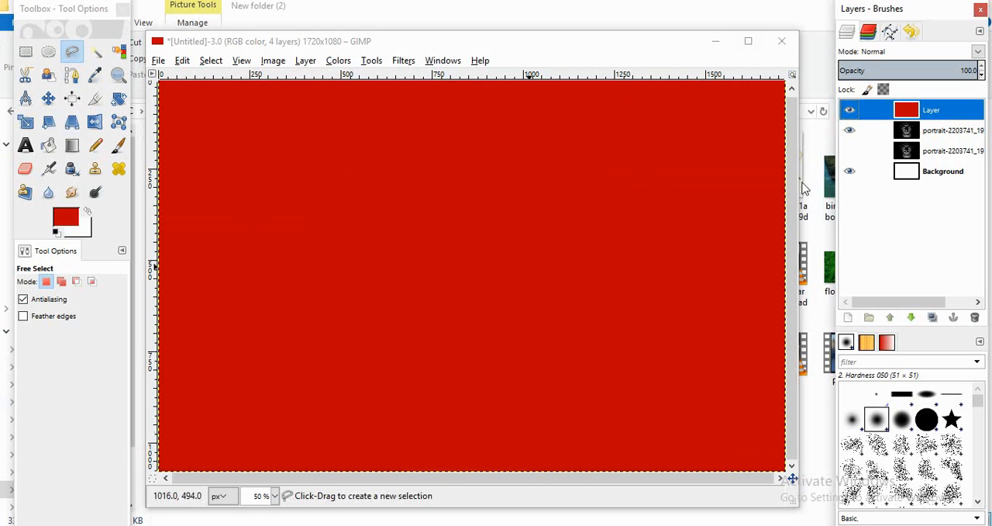
pyautogui.rightClick(913, 110)
pyautogui.click(853, 311)
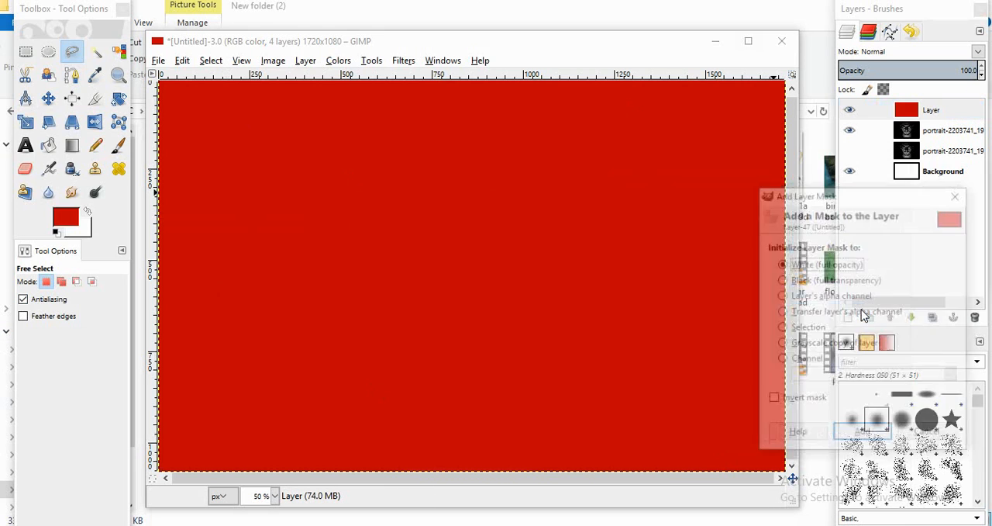
pyautogui.click(863, 433)
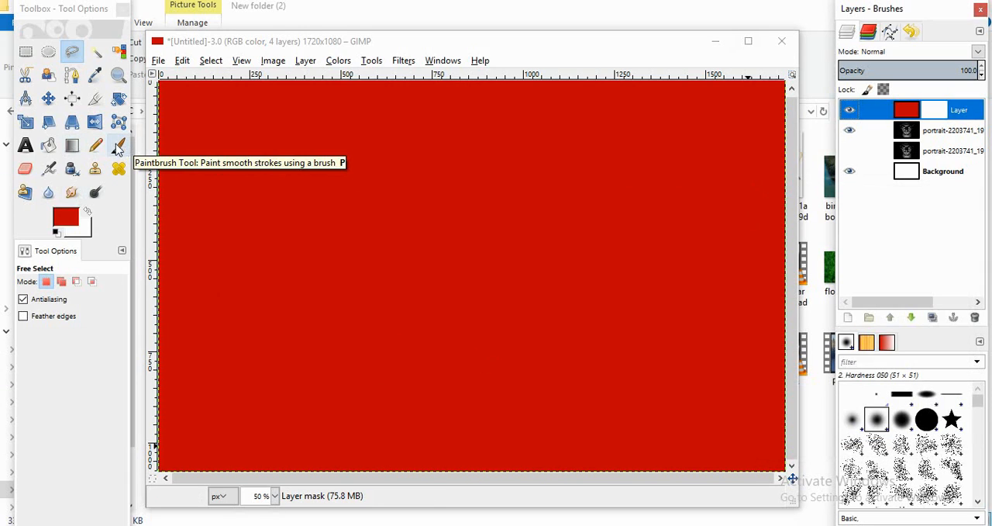
pyautogui.click(77, 147)
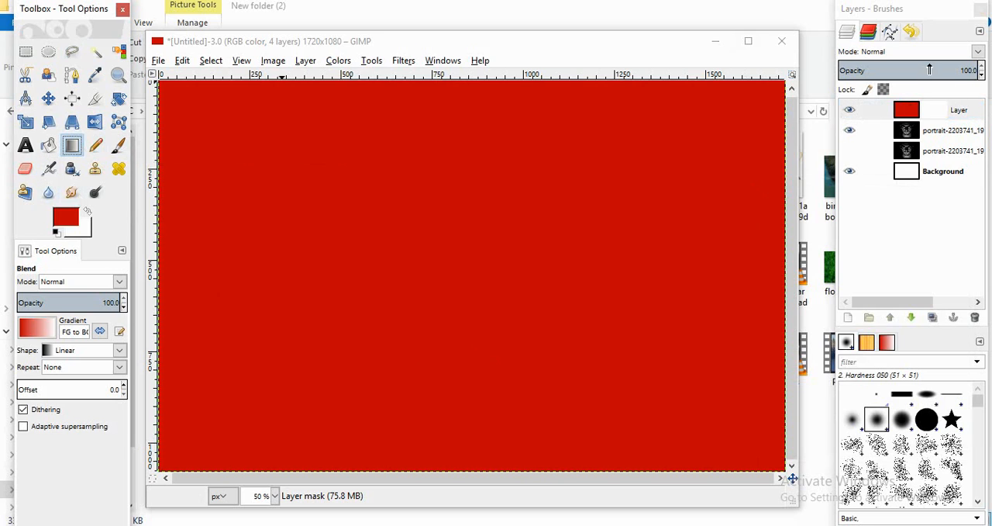
pyautogui.moveTo(929, 70); pyautogui.dragTo(919, 70)
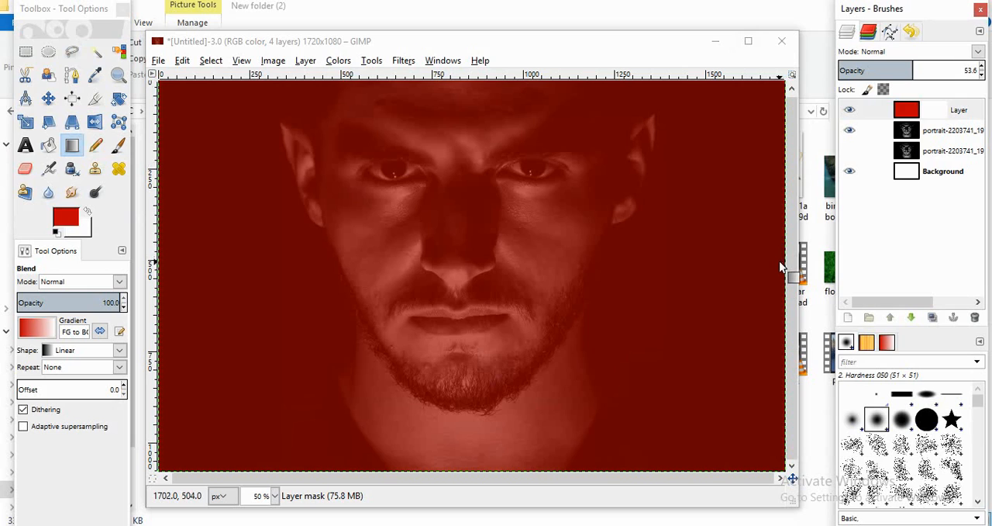
# Step: Blend a linear FG to BG gradient about 102 px long leftward across the nose on the mask, keeping red on the image's left half
pyautogui.moveTo(783, 269); pyautogui.dragTo(769, 271)
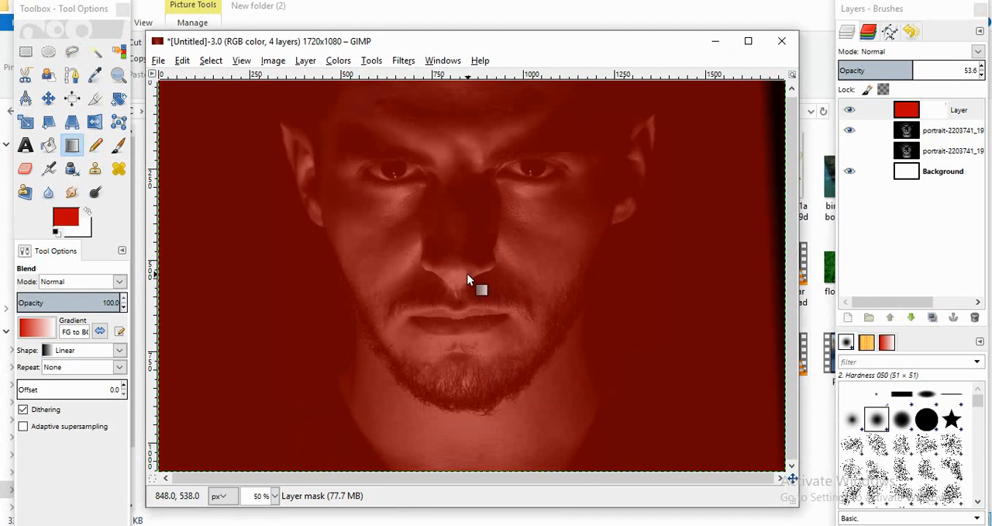
pyautogui.moveTo(467, 275); pyautogui.dragTo(436, 273)
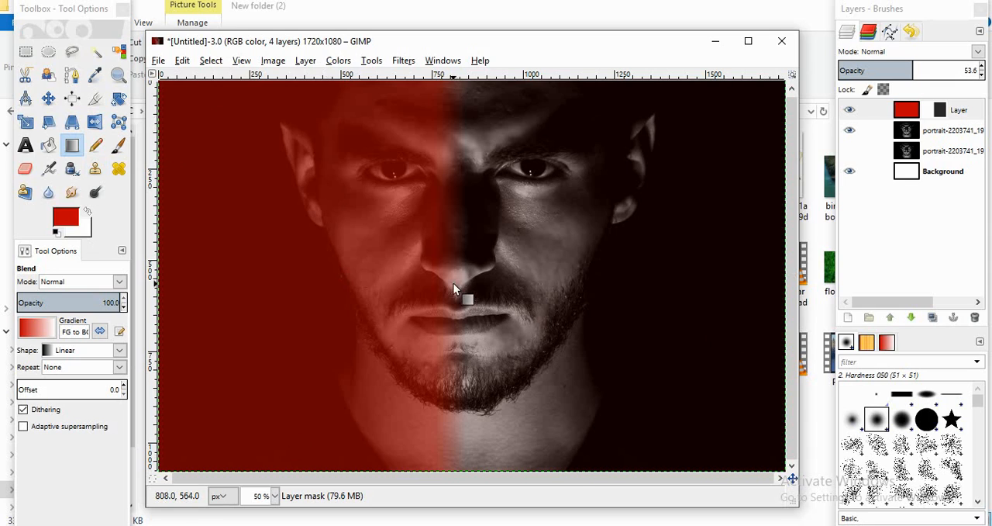
pyautogui.moveTo(461, 276); pyautogui.dragTo(424, 280)
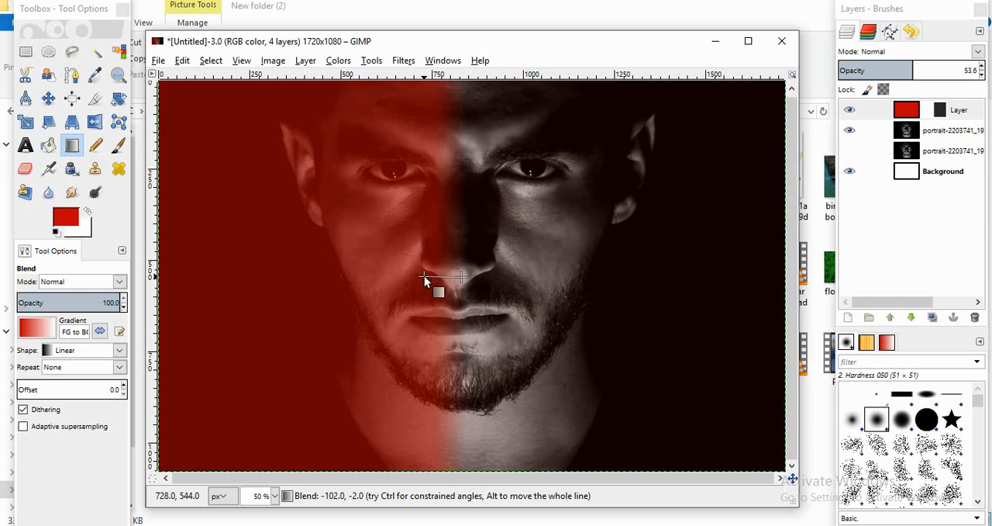
pyautogui.moveTo(425, 280); pyautogui.dragTo(425, 280)
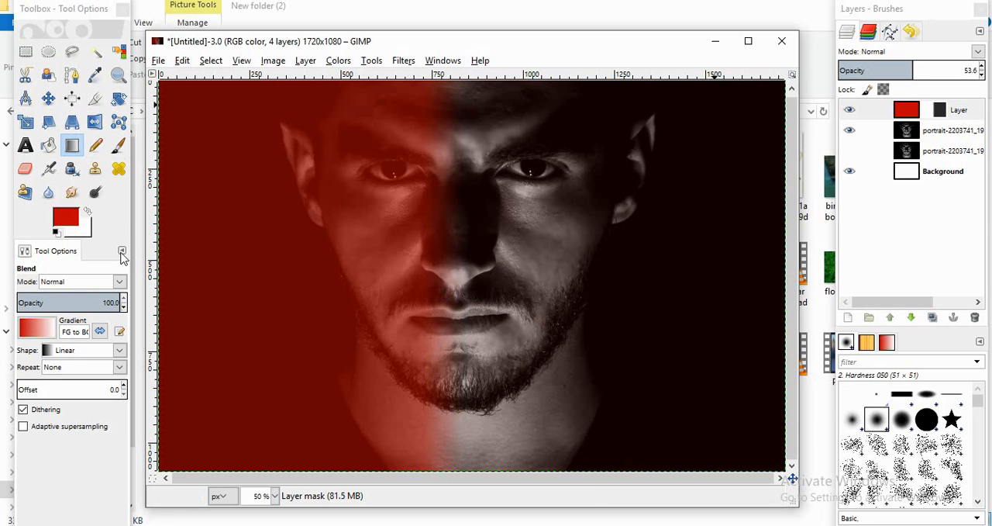
# Step: Apply the red layer's gradient mask and raise the layer's opacity to 79.7
pyautogui.click(911, 111)
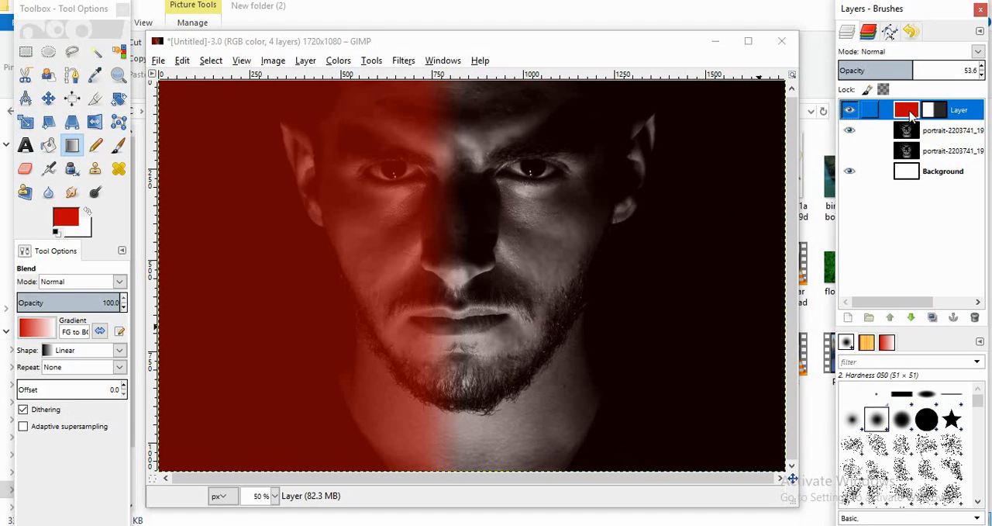
pyautogui.rightClick(911, 111)
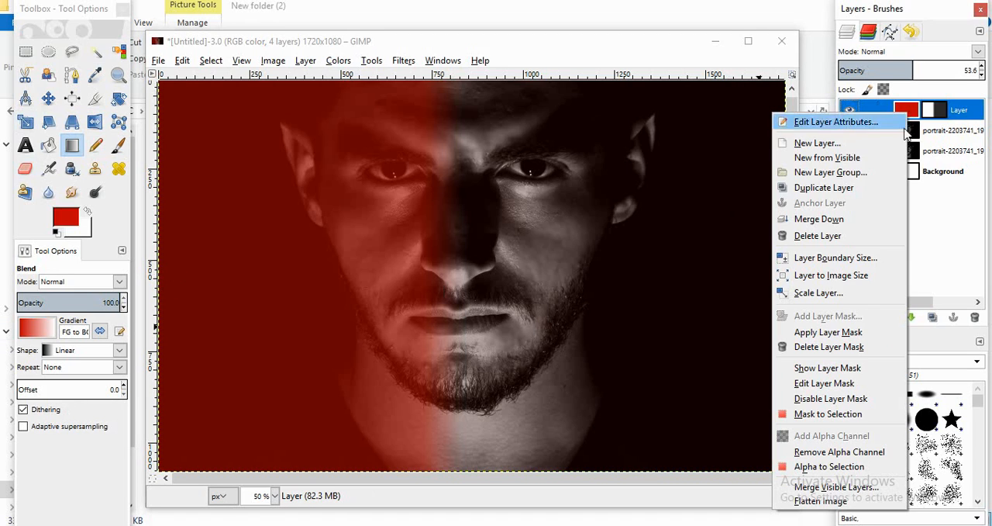
pyautogui.click(842, 333)
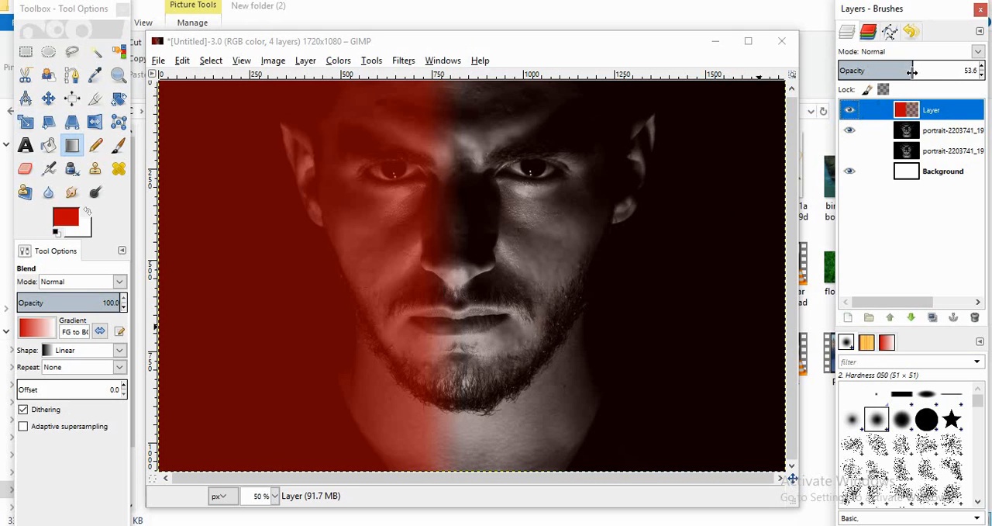
pyautogui.moveTo(917, 72); pyautogui.dragTo(953, 87)
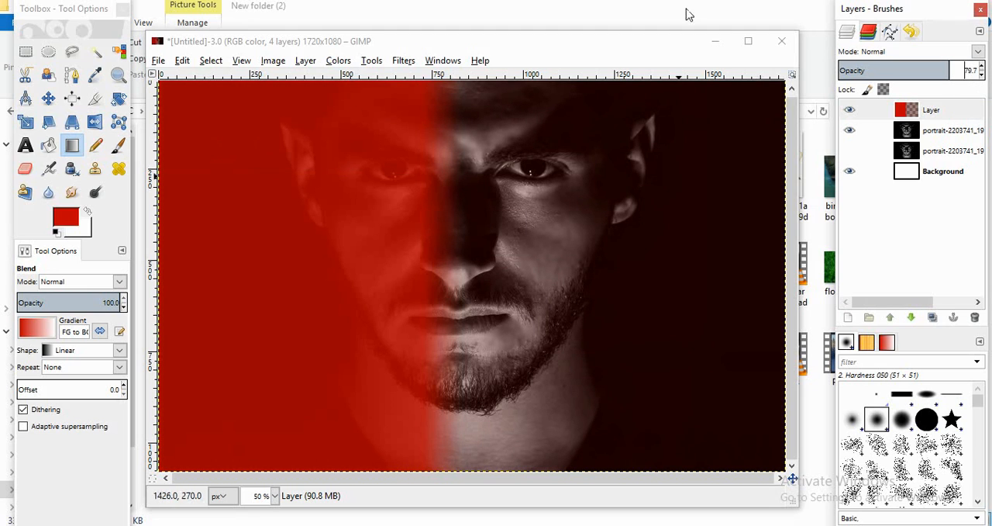
pyautogui.click(852, 113)
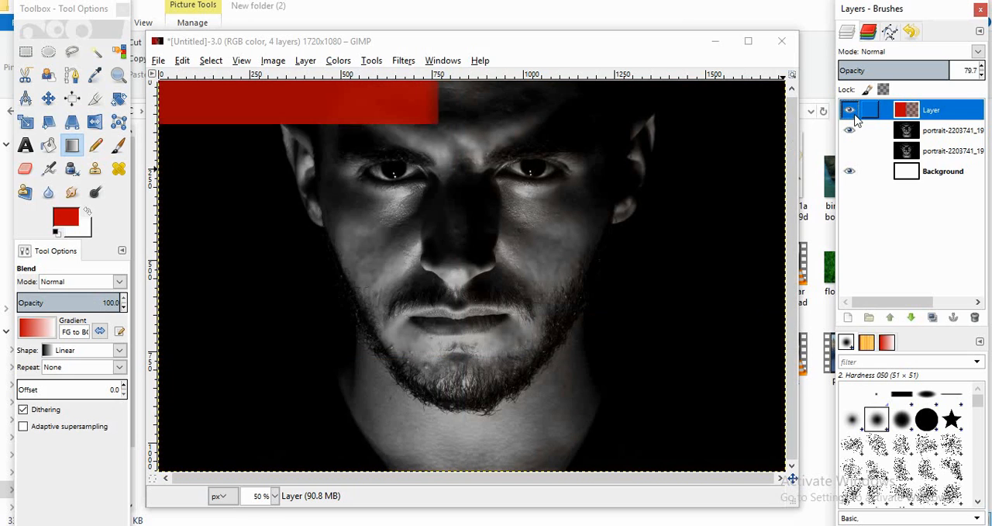
pyautogui.click(852, 112)
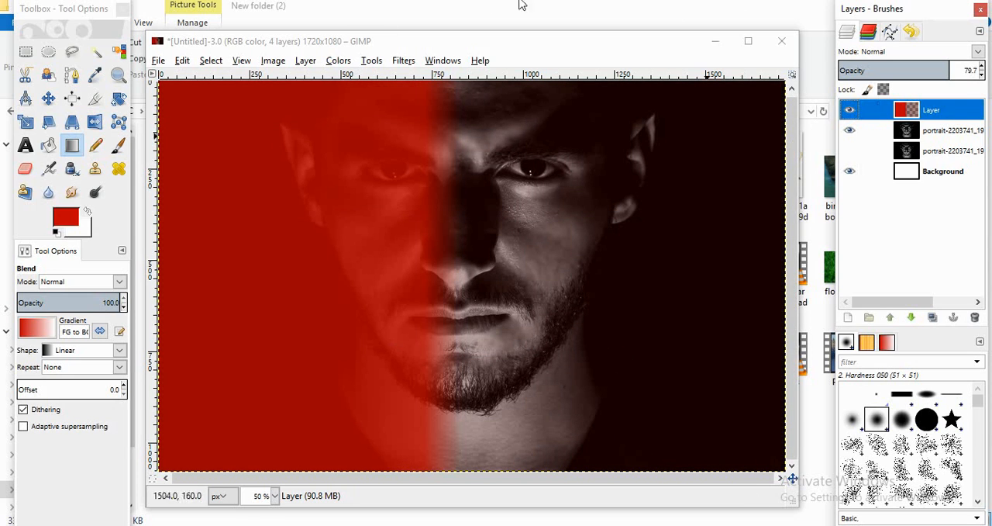
pyautogui.rightClick(909, 110)
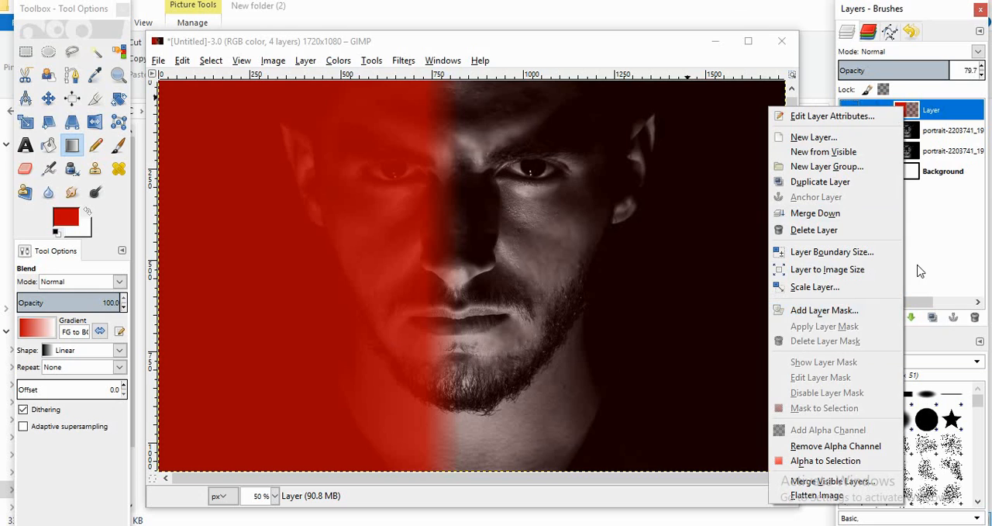
pyautogui.press('Escape')
# Step: Erase the leftover red tint from the image's right half with a 471.12 Eraser brush, and reduce the brush size to 118.53
pyautogui.click(48, 168)
pyautogui.click(25, 168)
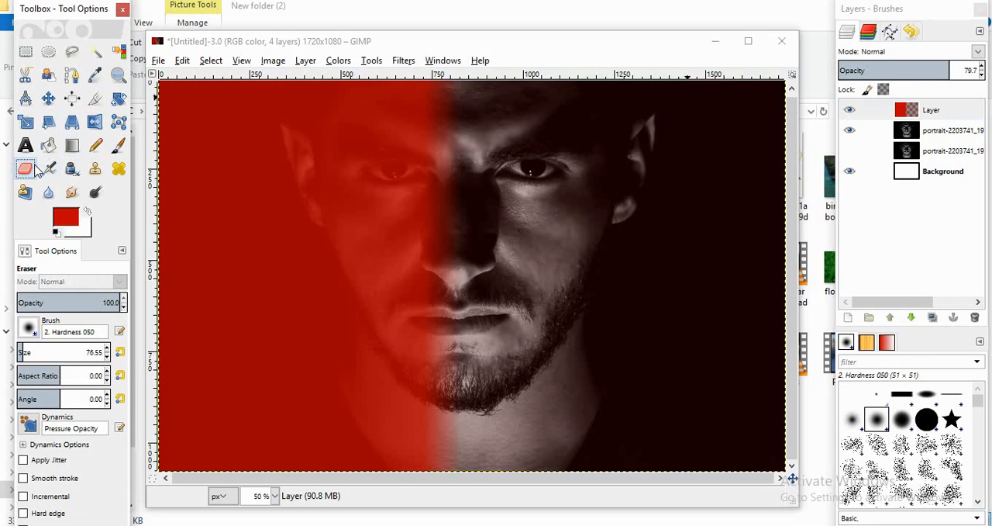
pyautogui.moveTo(28, 353); pyautogui.dragTo(58, 353)
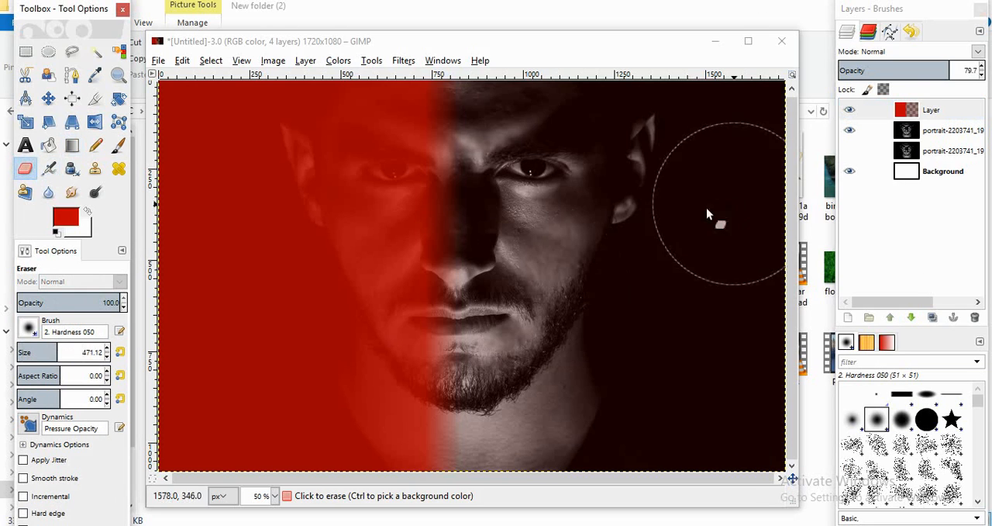
pyautogui.moveTo(692, 226)
pyautogui.mouseDown()
pyautogui.moveTo(732, 206)
pyautogui.moveTo(742, 423)
pyautogui.moveTo(626, 330)
pyautogui.moveTo(568, 96)
pyautogui.moveTo(552, 455)
pyautogui.moveTo(715, 75)
pyautogui.moveTo(532, 95)
pyautogui.moveTo(535, 441)
pyautogui.moveTo(541, 378)
pyautogui.mouseUp()
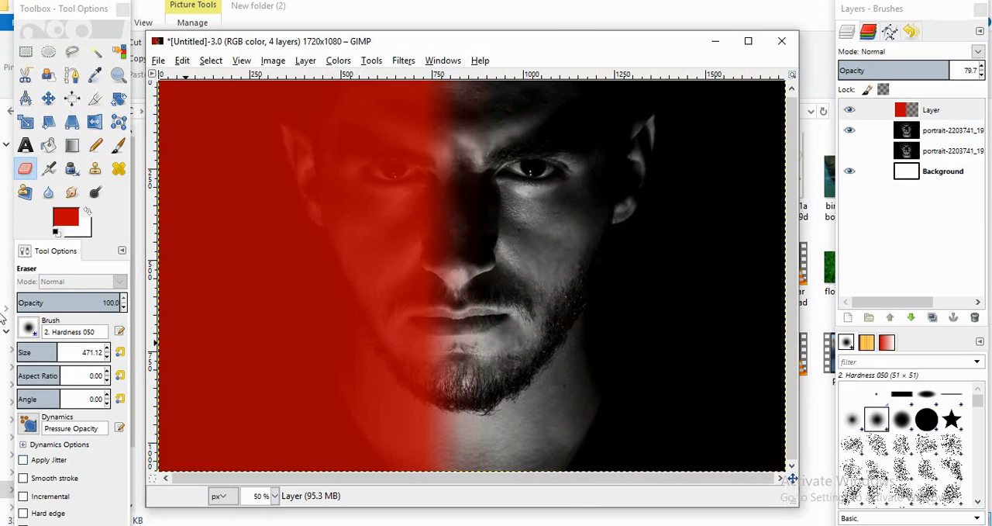
pyautogui.click(28, 352)
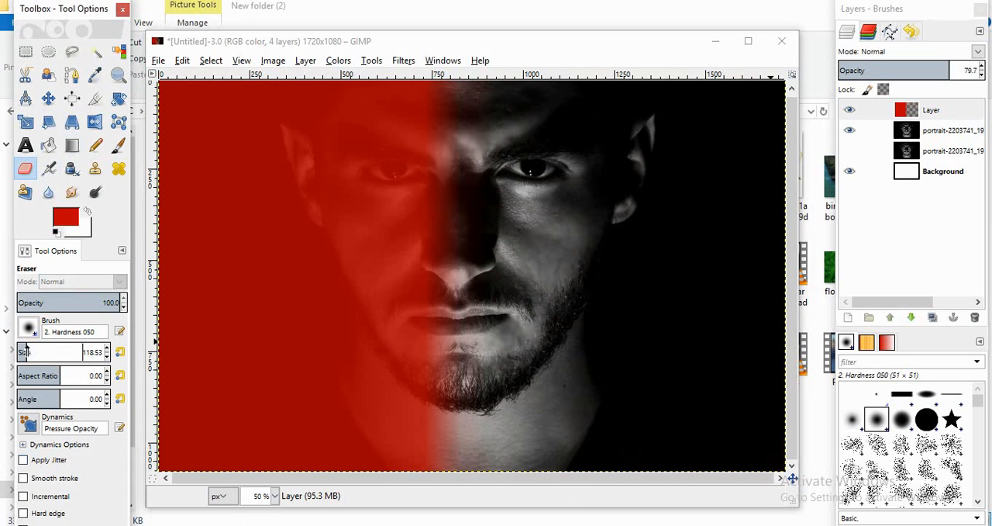
# Step: Add a new 1720 × 1080 transparent layer and set the foreground color to blue 0000ff
pyautogui.click(849, 317)
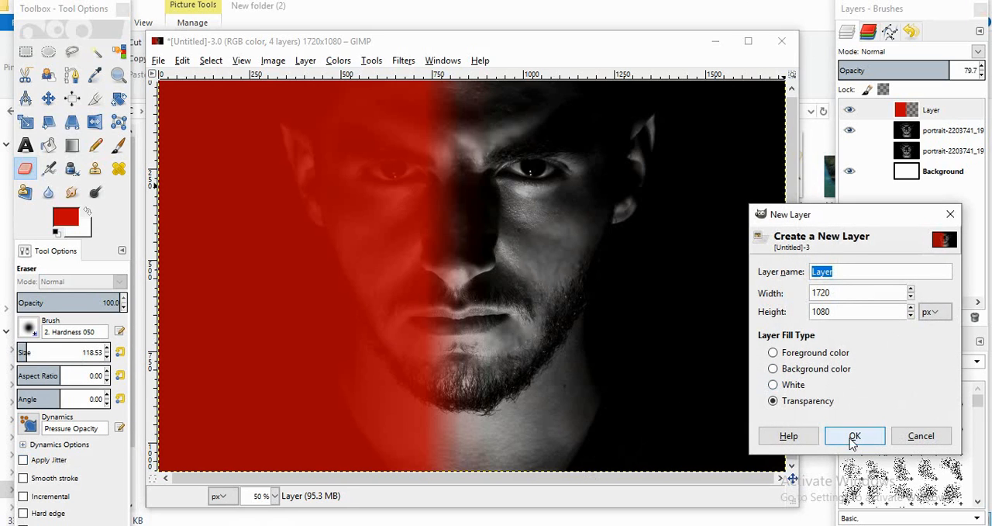
pyautogui.click(853, 436)
pyautogui.click(65, 225)
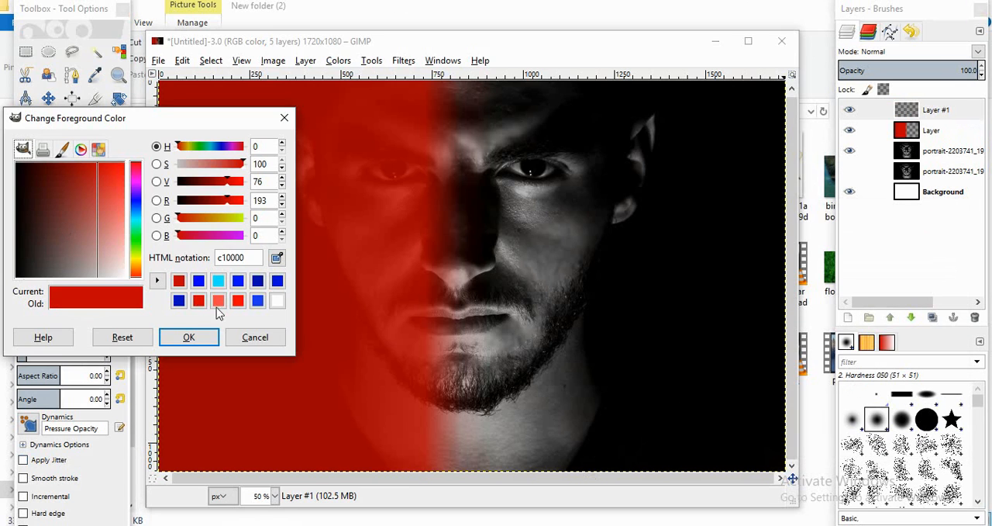
pyautogui.click(198, 281)
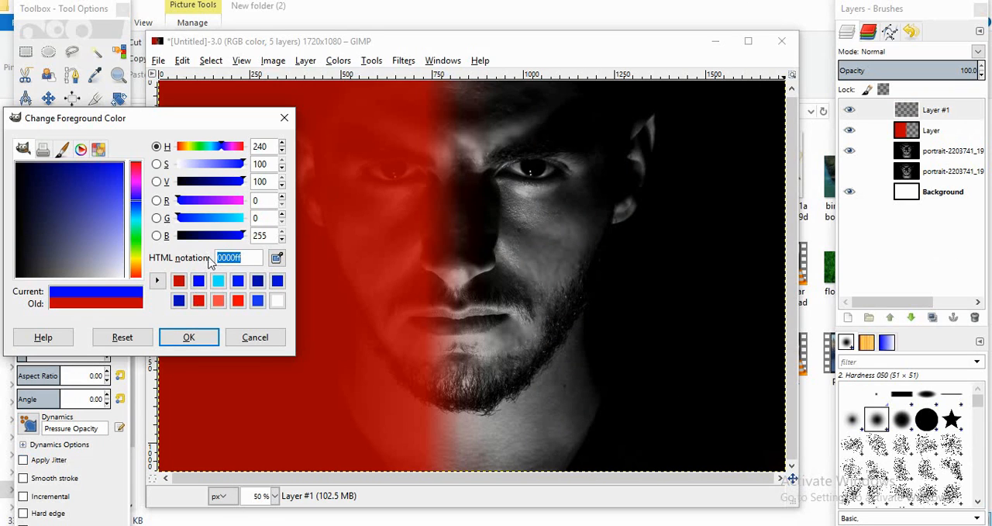
pyautogui.click(188, 339)
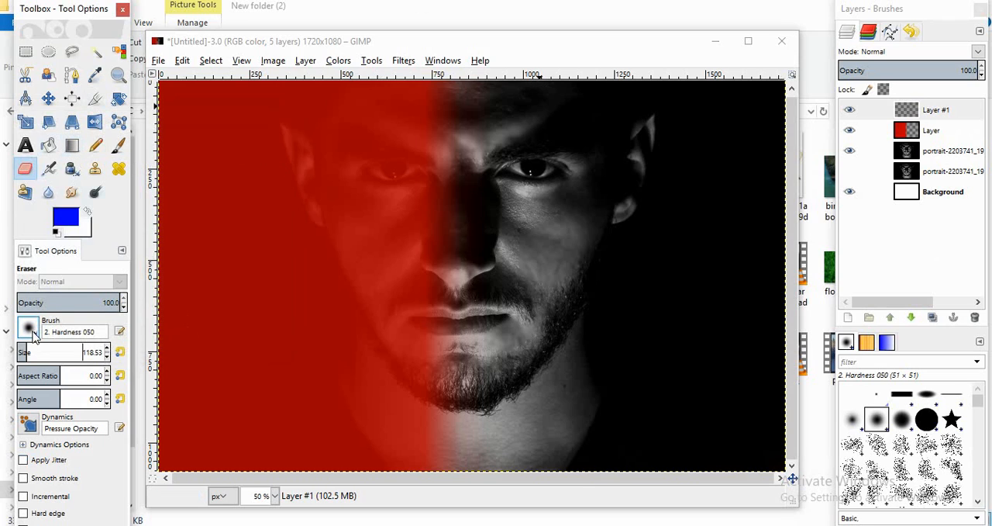
# Step: Blend a linear FG to Transparent gradient leftward across the mouth on the new layer, keeping solid blue on the image's right half
pyautogui.click(71, 145)
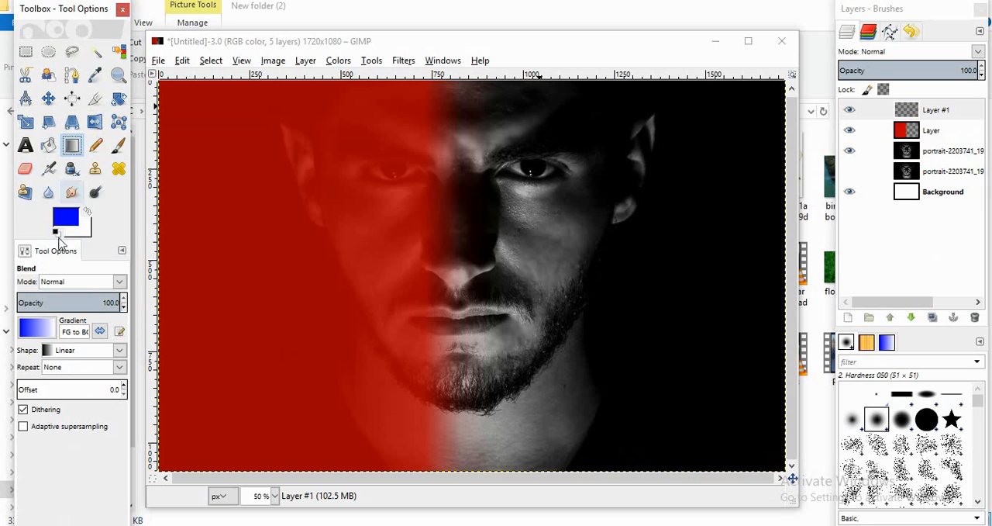
pyautogui.click(35, 328)
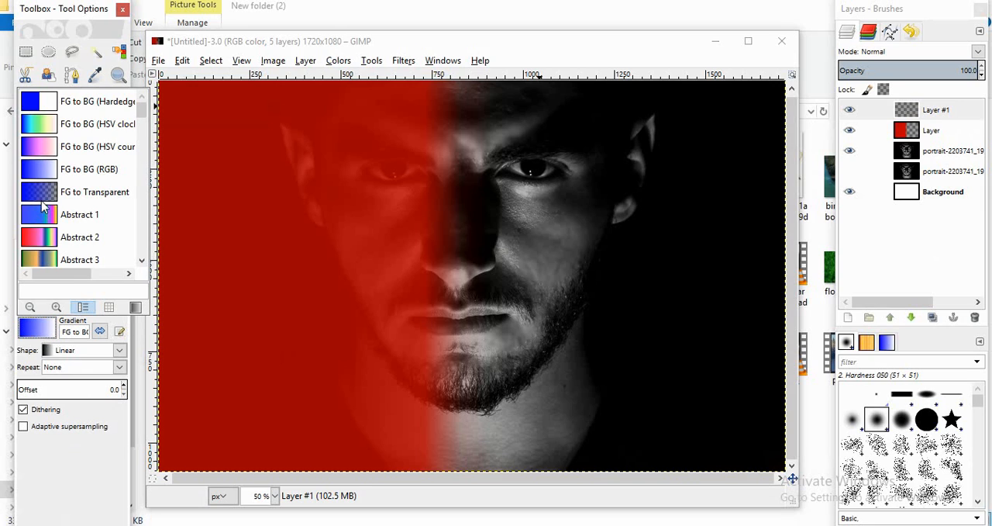
pyautogui.click(43, 197)
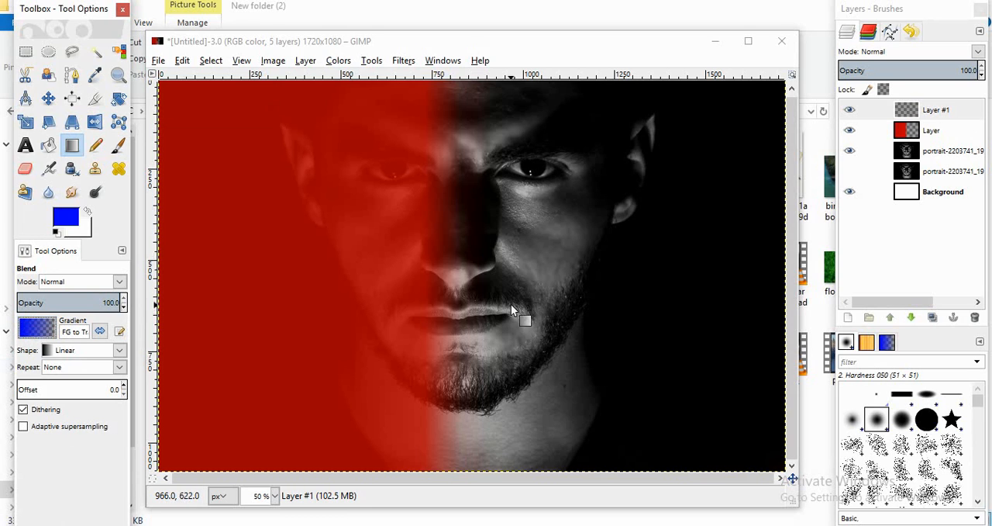
pyautogui.moveTo(517, 310); pyautogui.dragTo(441, 311)
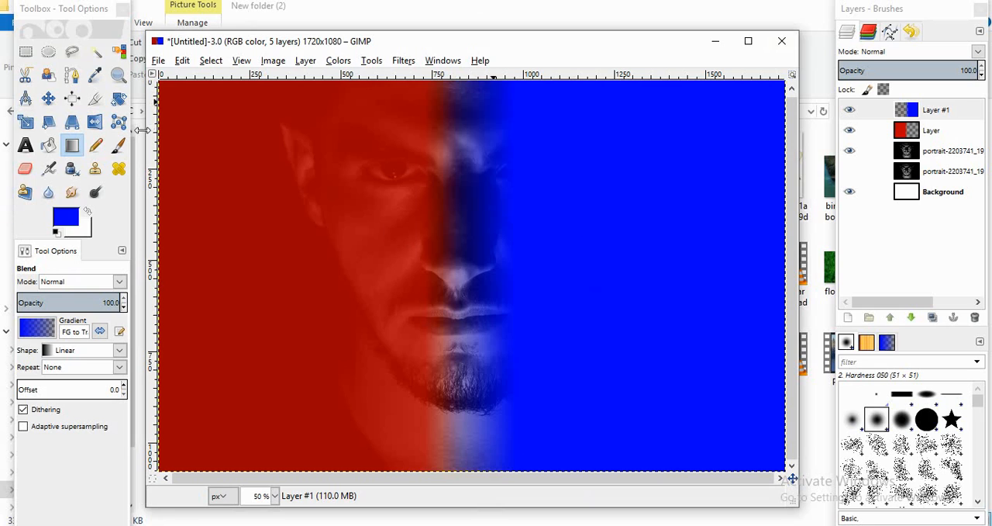
# Step: Move the red layer about 30 px to the left and nudge the blue layer slightly left
pyautogui.click(933, 129)
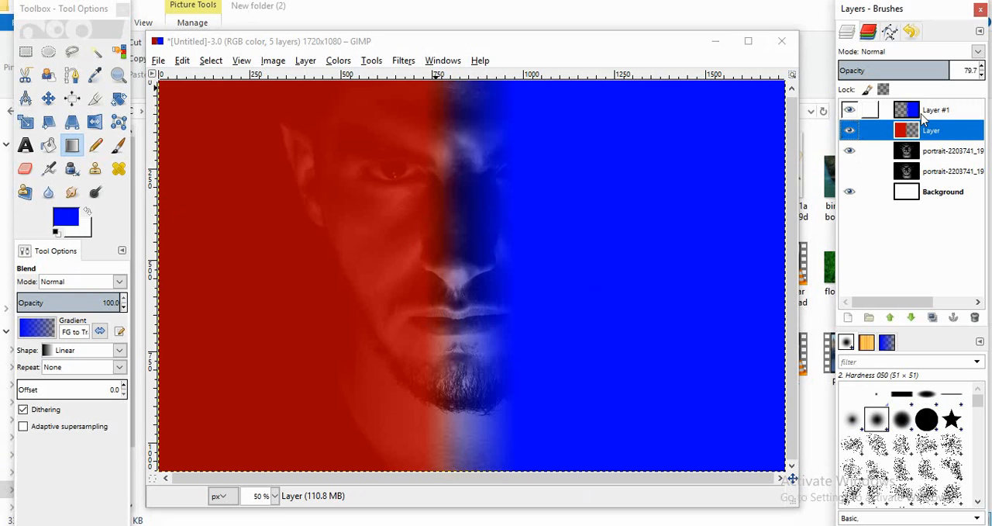
pyautogui.click(48, 99)
pyautogui.click(258, 359)
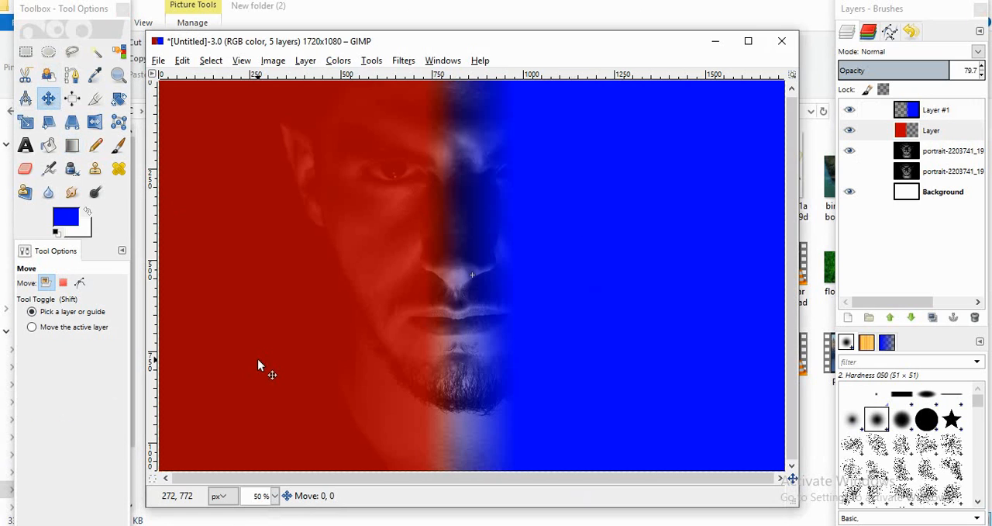
pyautogui.moveTo(258, 361); pyautogui.dragTo(248, 359)
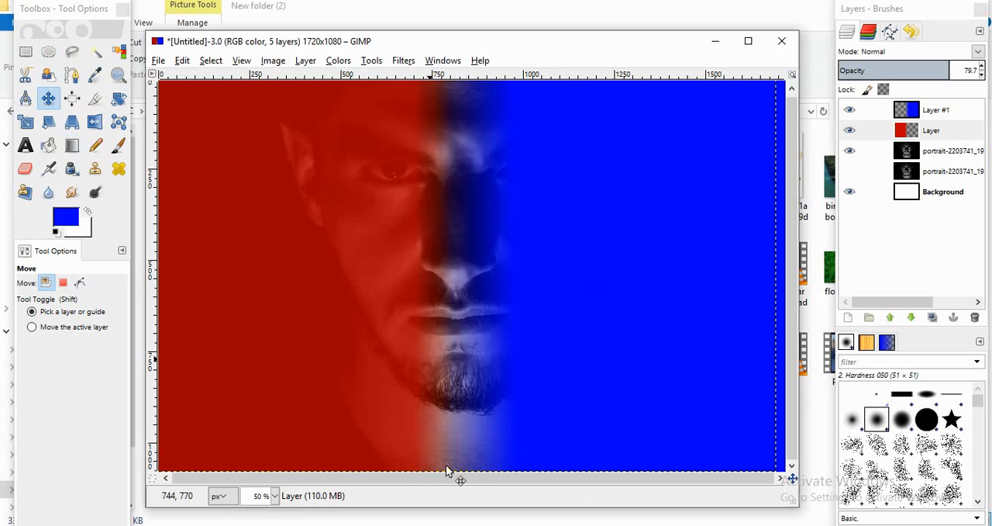
pyautogui.moveTo(710, 276); pyautogui.dragTo(708, 281)
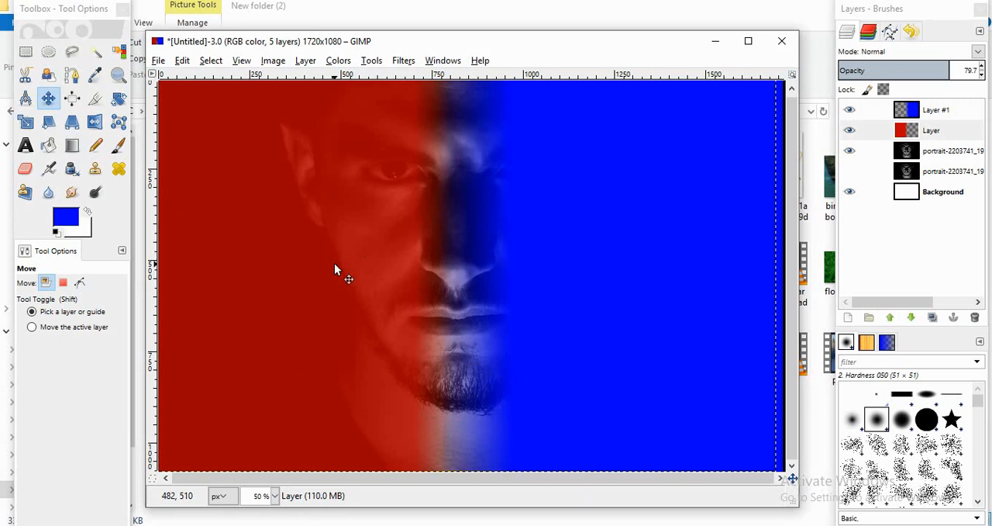
pyautogui.moveTo(334, 263); pyautogui.dragTo(333, 263)
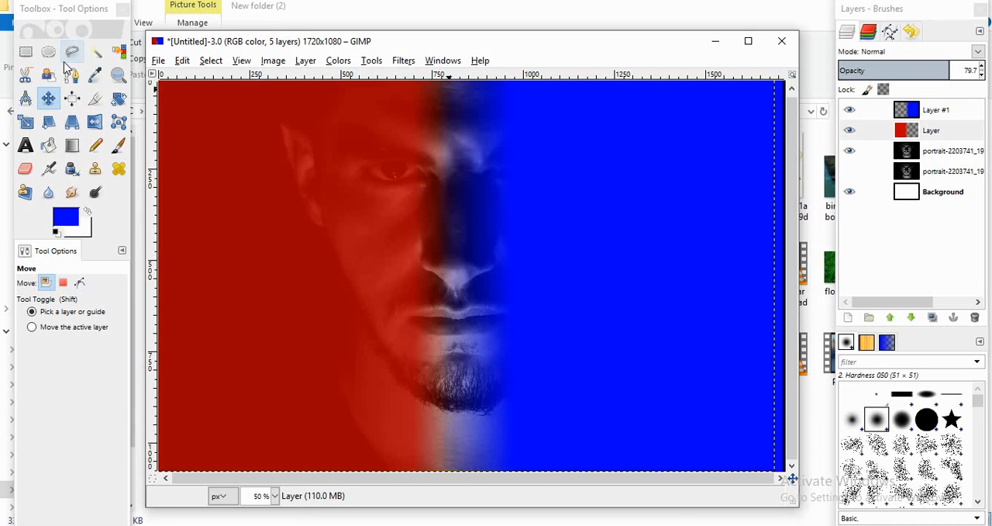
# Step: Fit the blue layer's boundary to the image size
pyautogui.click(945, 112)
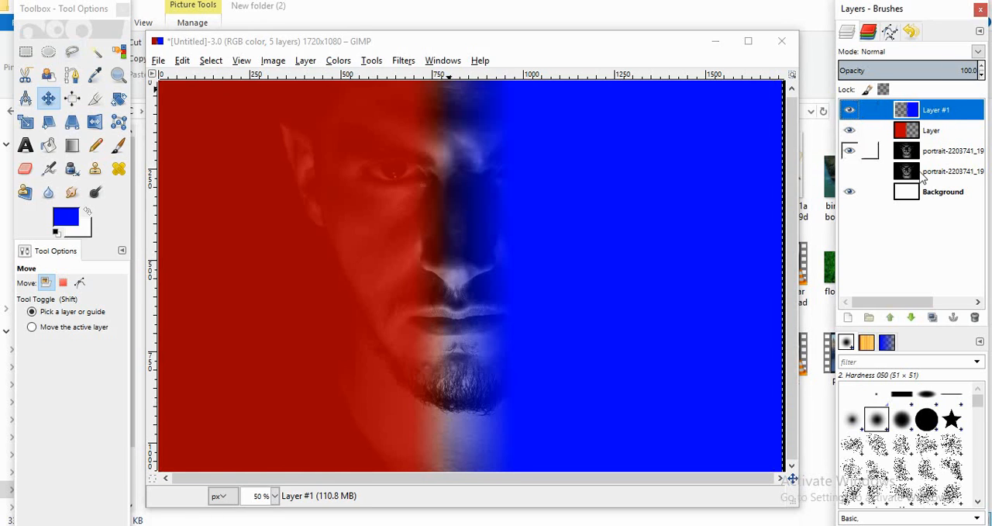
pyautogui.rightClick(950, 113)
pyautogui.click(892, 277)
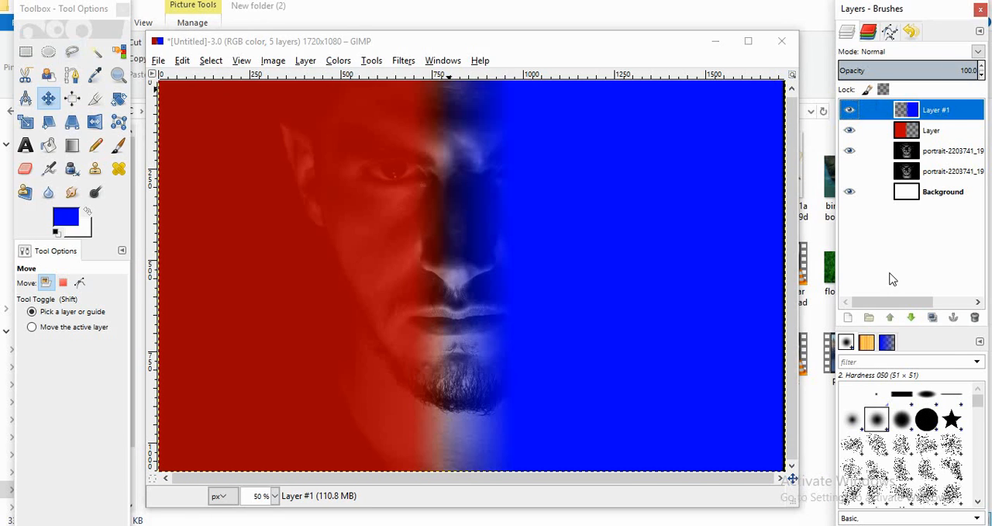
# Step: Raise the red layer's opacity to 100 and merge the blue layer down onto it
pyautogui.click(118, 145)
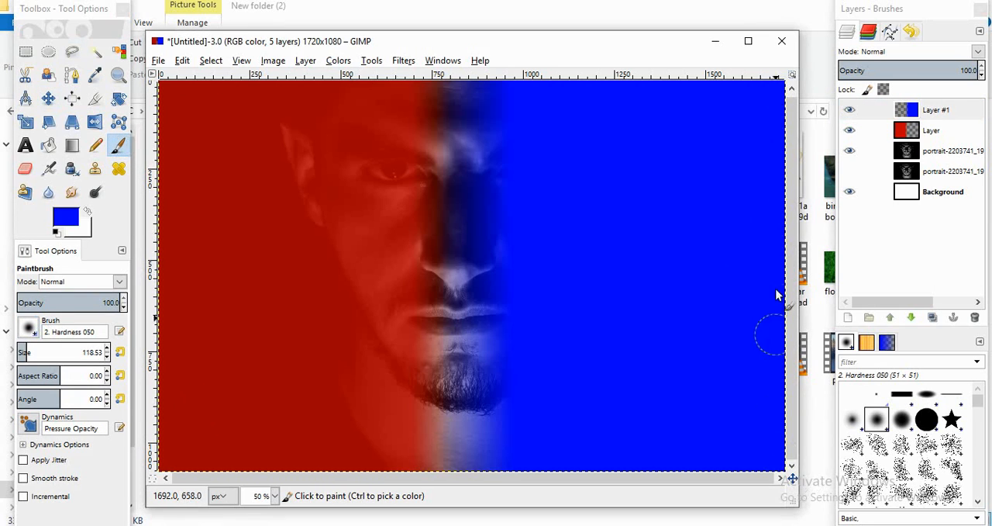
pyautogui.click(960, 130)
pyautogui.moveTo(953, 70); pyautogui.dragTo(983, 69)
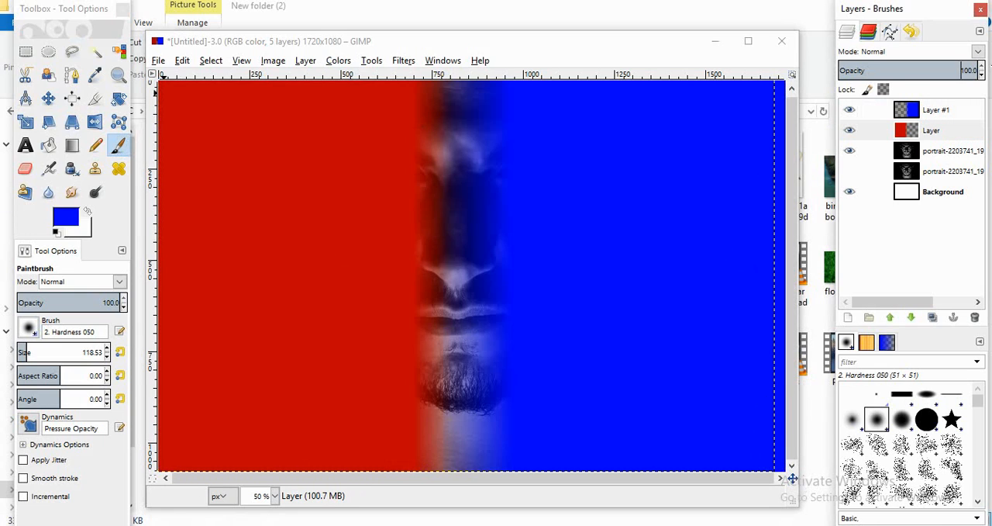
pyautogui.click(940, 111)
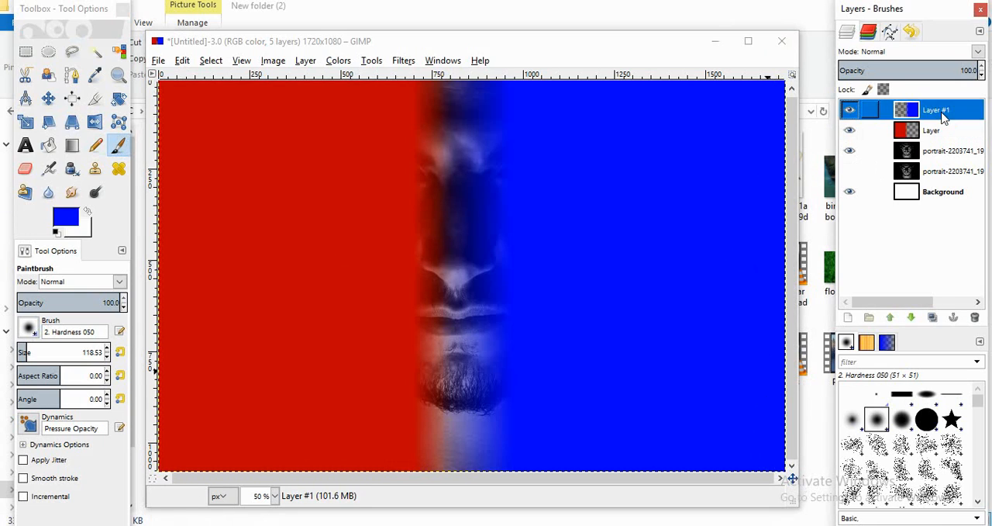
pyautogui.rightClick(943, 113)
pyautogui.click(868, 220)
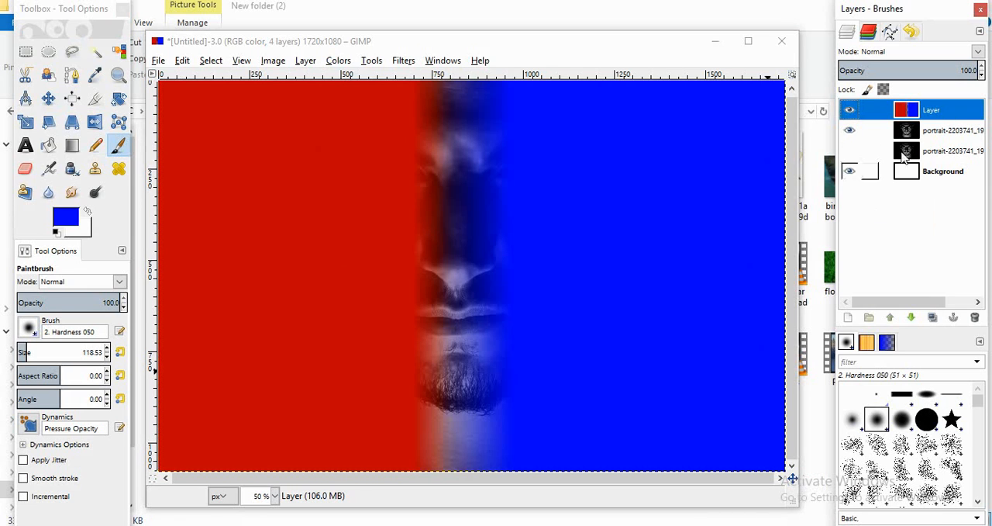
# Step: Compare the portrait with and without the merged color layer, and set that layer's blend mode to Darken only
pyautogui.click(856, 110)
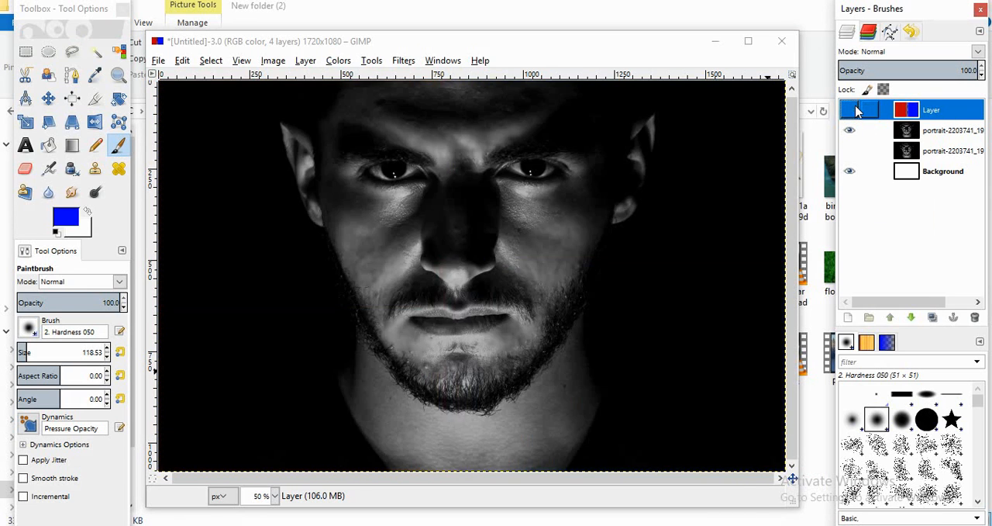
pyautogui.click(855, 110)
pyautogui.click(856, 110)
pyautogui.click(855, 110)
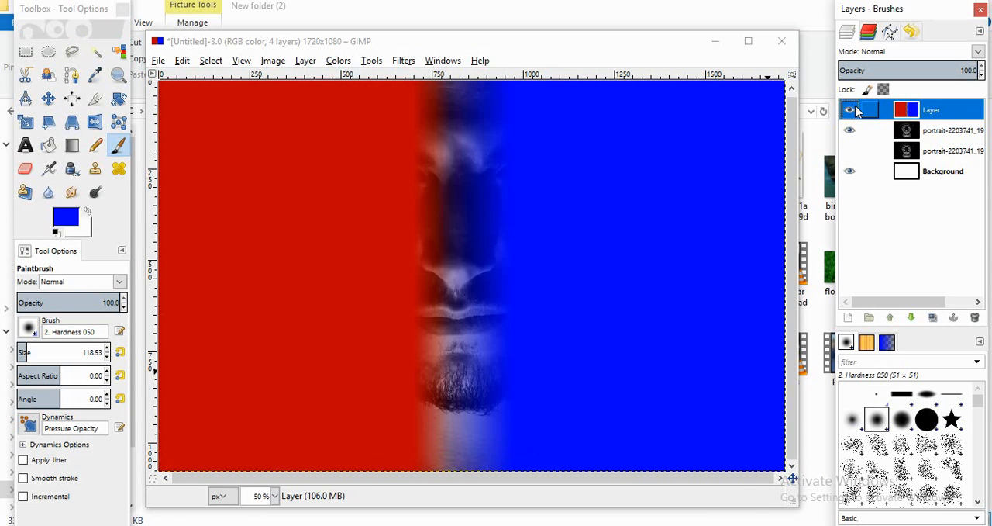
pyautogui.click(977, 51)
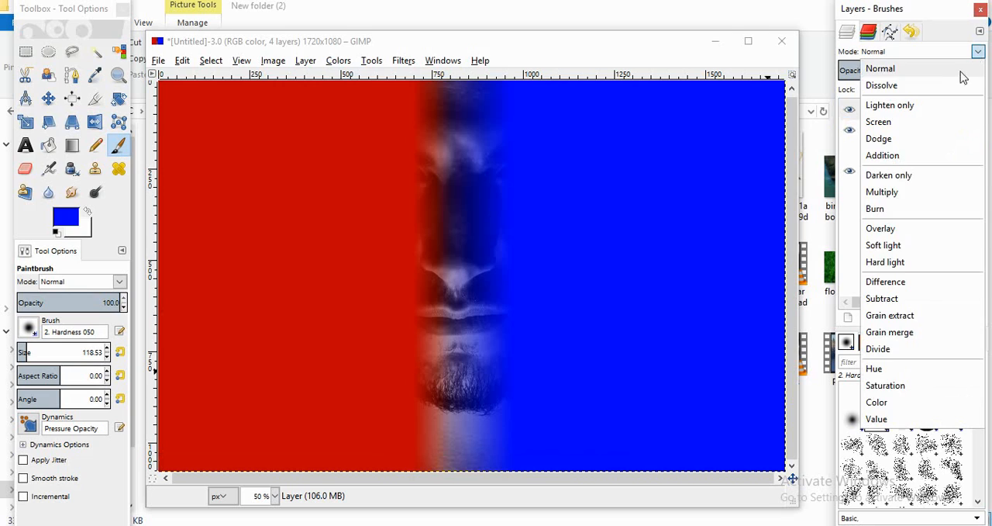
pyautogui.click(903, 180)
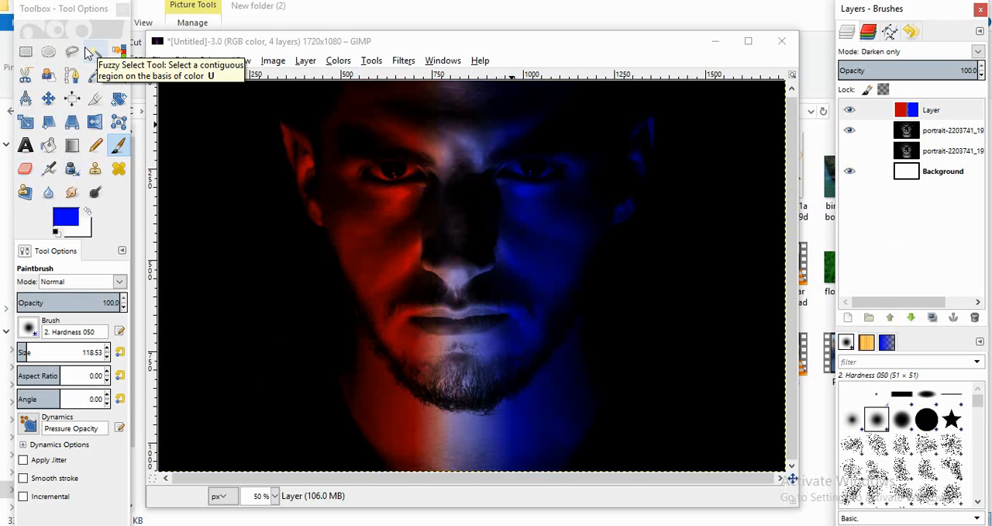
# Step: Scale the merged red-and-blue color layer to 1745 x 1077 pixels
pyautogui.click(27, 128)
pyautogui.click(284, 171)
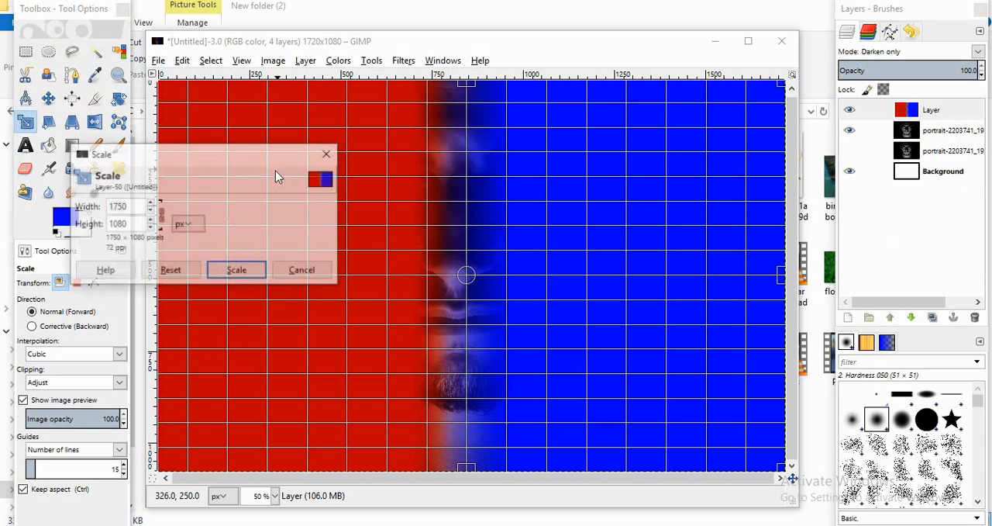
pyautogui.click(151, 203)
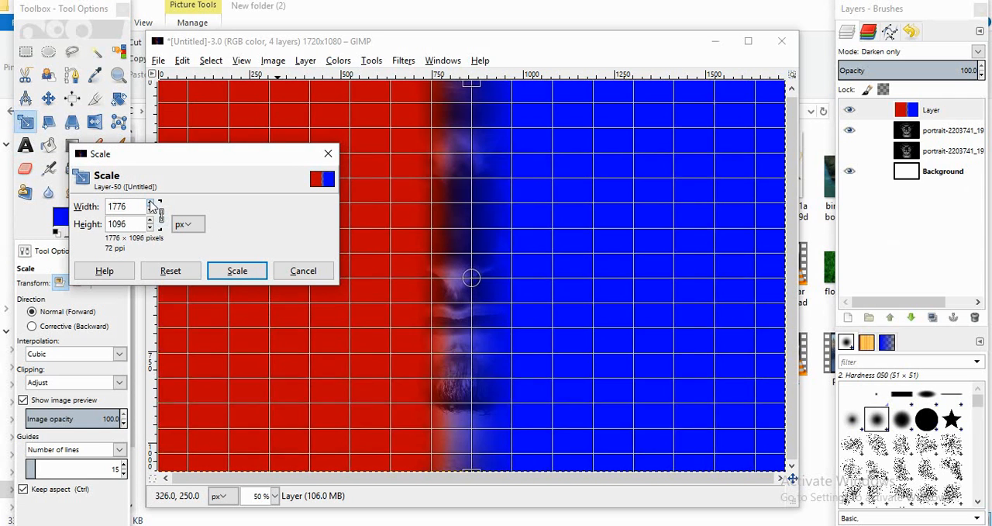
pyautogui.click(151, 212)
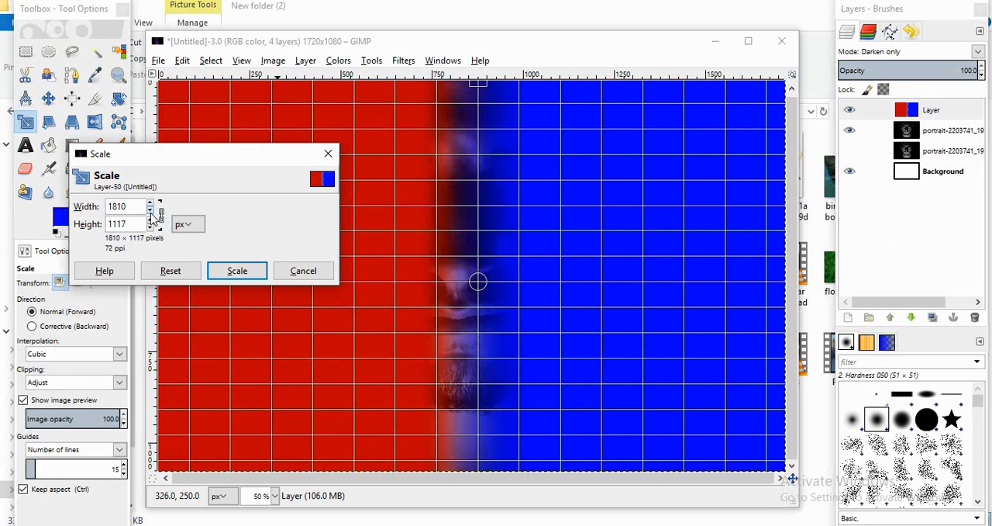
pyautogui.click(238, 270)
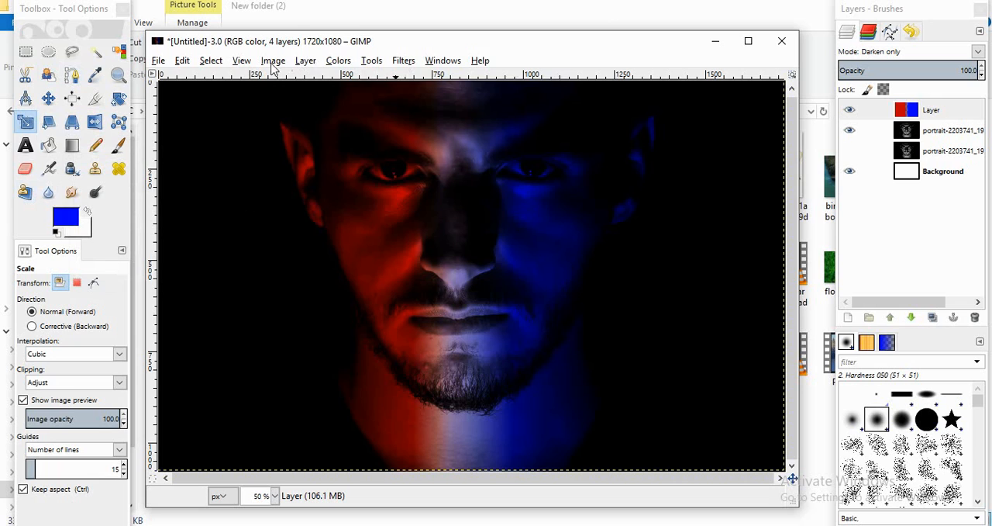
# Step: Brighten the color layer's midtones with Curves by raising the middle of the Value curve
pyautogui.click(342, 63)
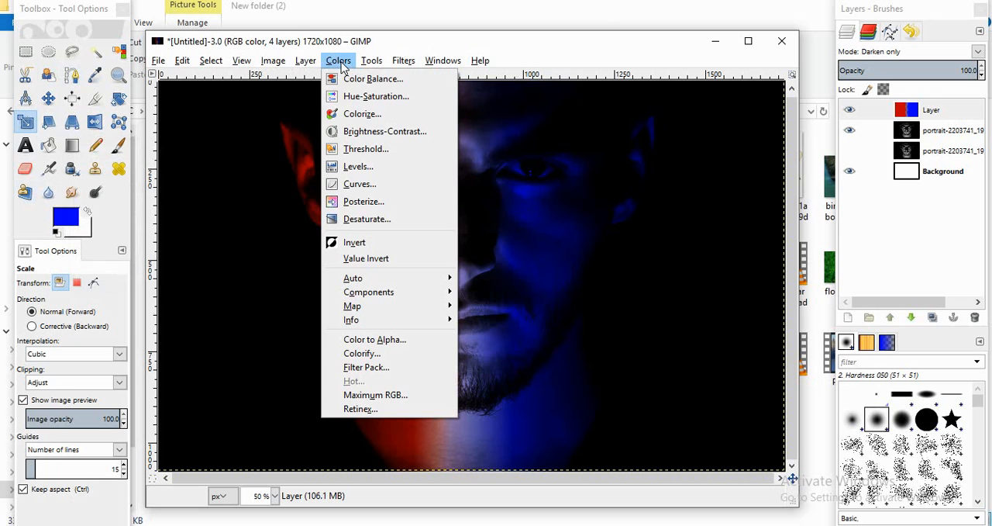
pyautogui.click(369, 183)
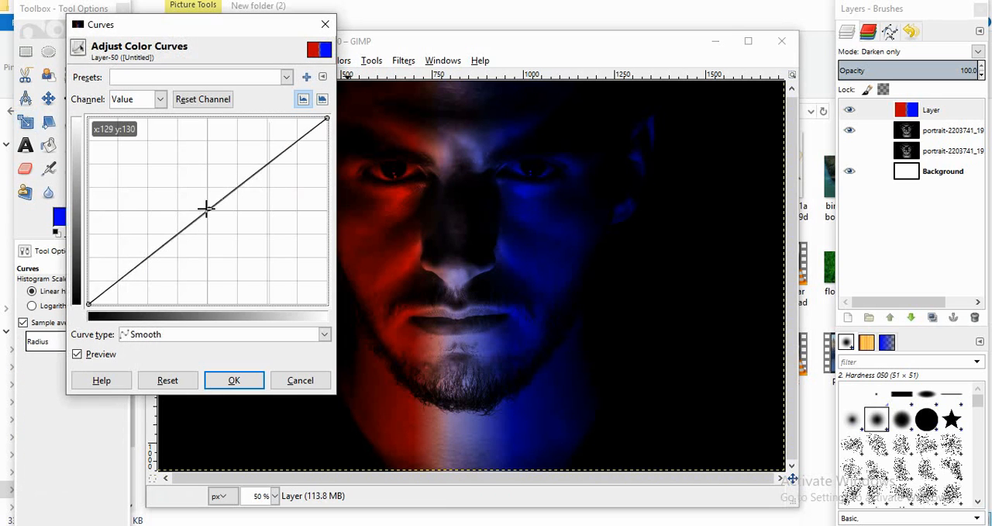
pyautogui.moveTo(206, 210); pyautogui.dragTo(200, 171)
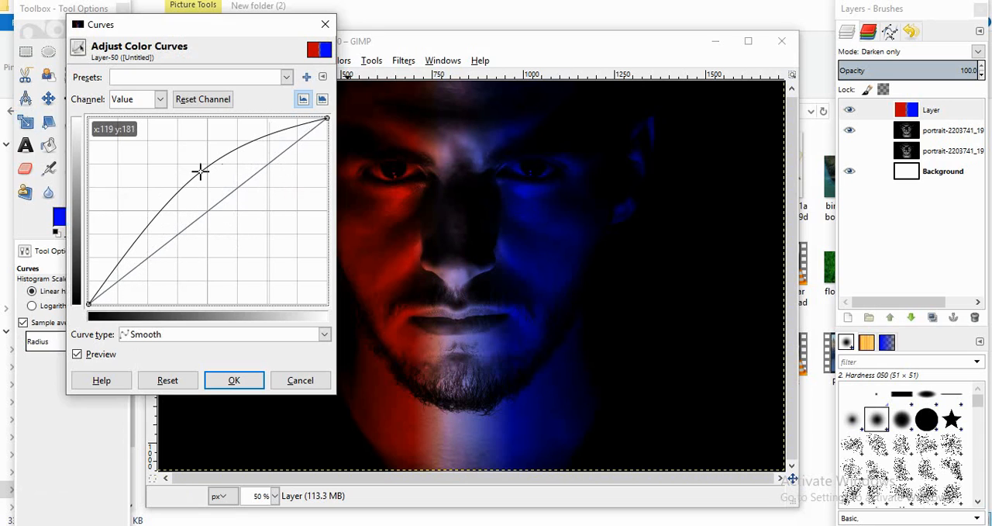
pyautogui.click(234, 379)
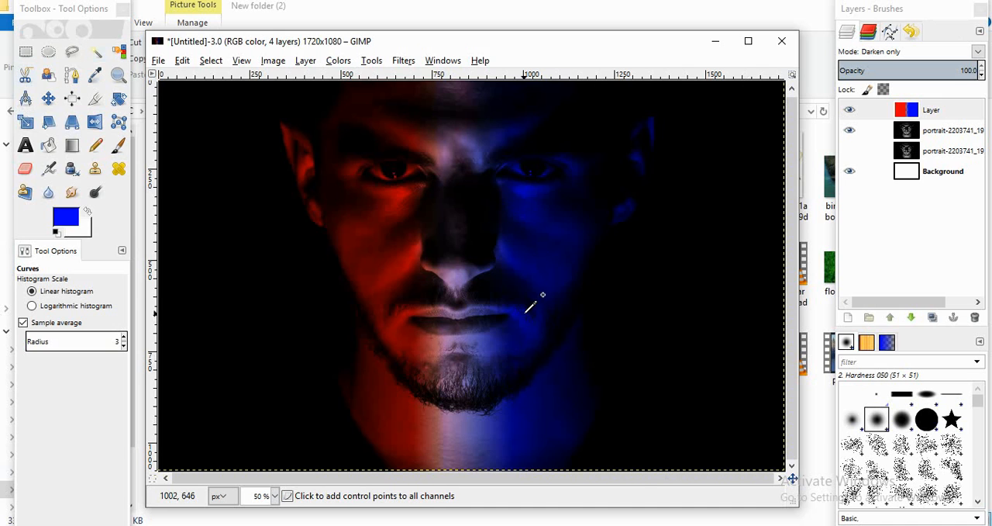
# Step: Examine the red-to-blue transition around the nose and lips at 200% magnification
pyautogui.press('1')
pyautogui.hotkey('shift', '2')
pyautogui.press('1')
pyautogui.press('2')
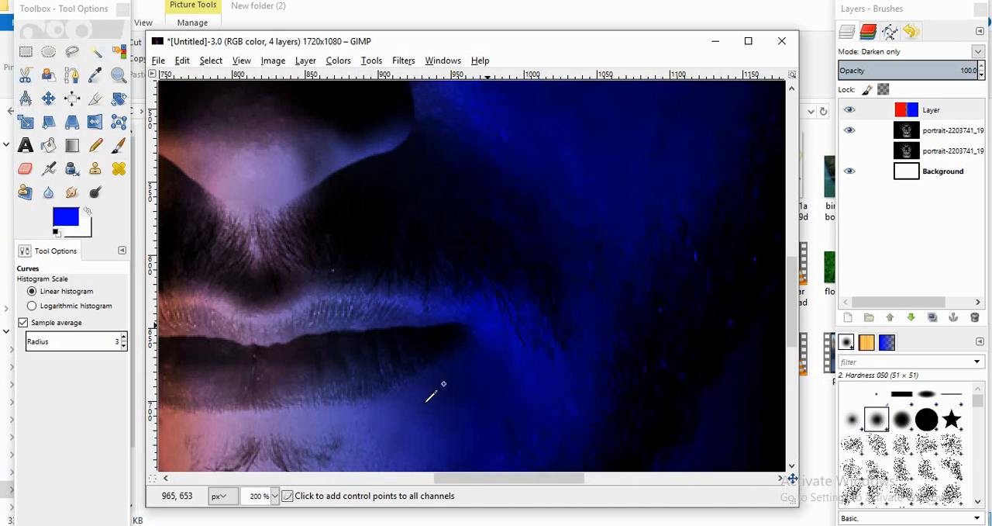
pyautogui.moveTo(455, 481); pyautogui.dragTo(396, 477)
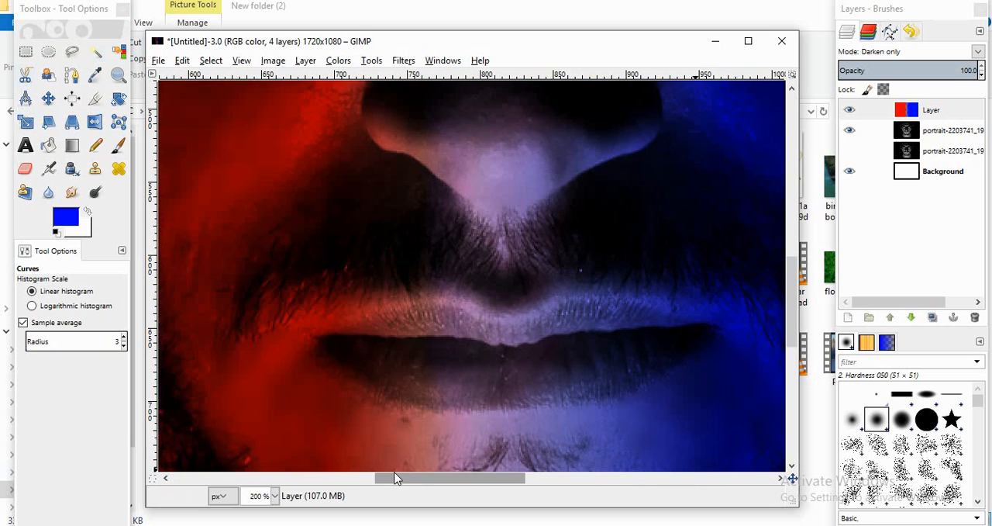
pyautogui.scroll(-2, 454, 351)
pyautogui.scroll(-3, 458, 348)
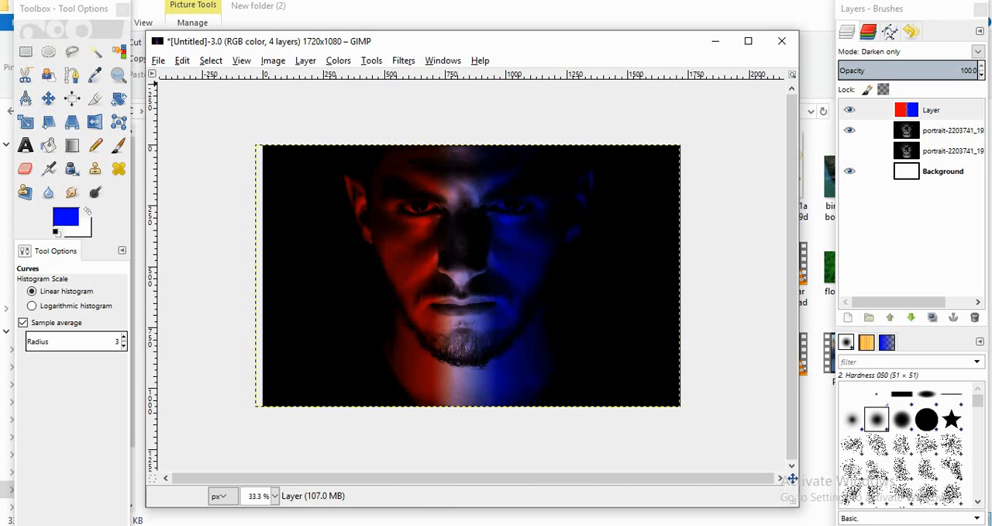
# Step: Add a new transparent 1720 x 1080 px layer above the merged color layer
pyautogui.click(910, 110)
pyautogui.click(849, 319)
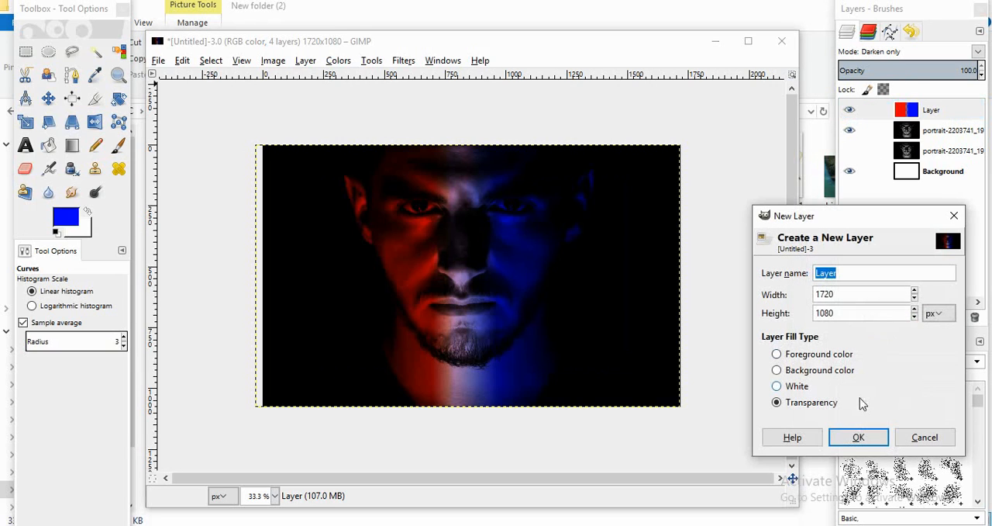
pyautogui.click(857, 437)
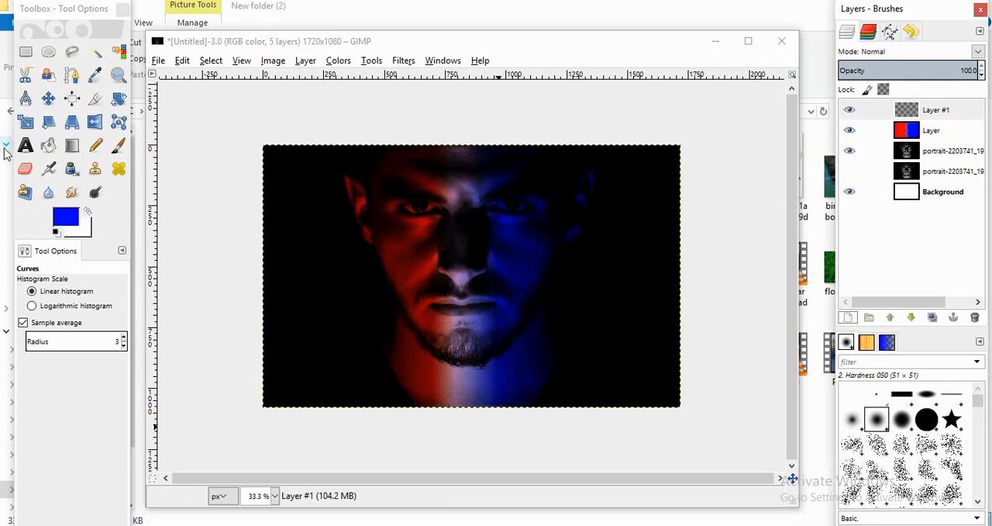
# Step: Set up the Blend tool with black as the foreground color, fading to transparent, in a Bi-linear shape
pyautogui.click(73, 148)
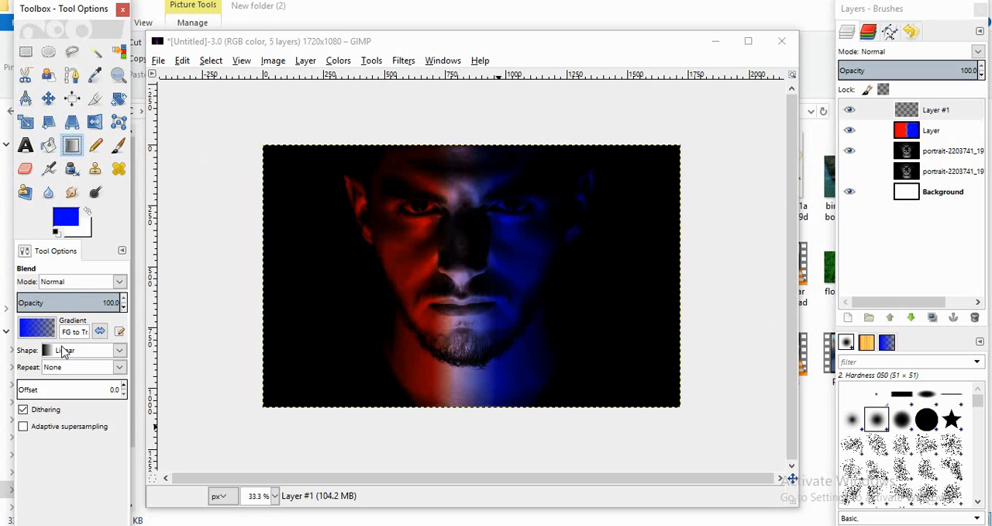
pyautogui.click(56, 232)
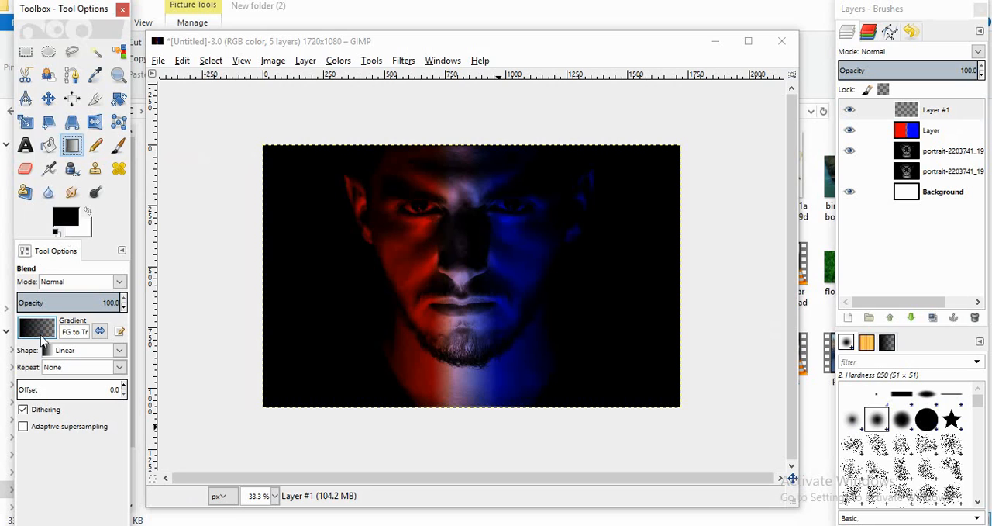
pyautogui.click(64, 349)
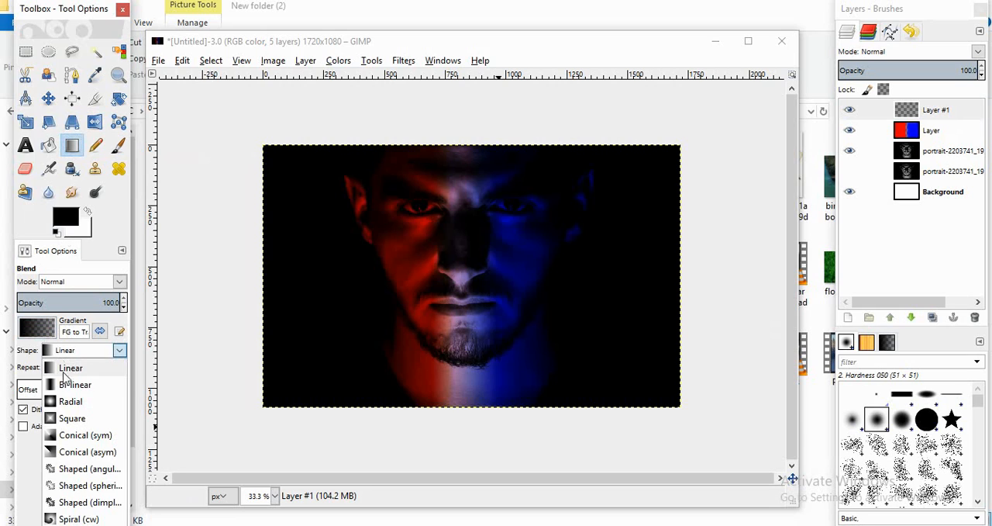
pyautogui.click(64, 381)
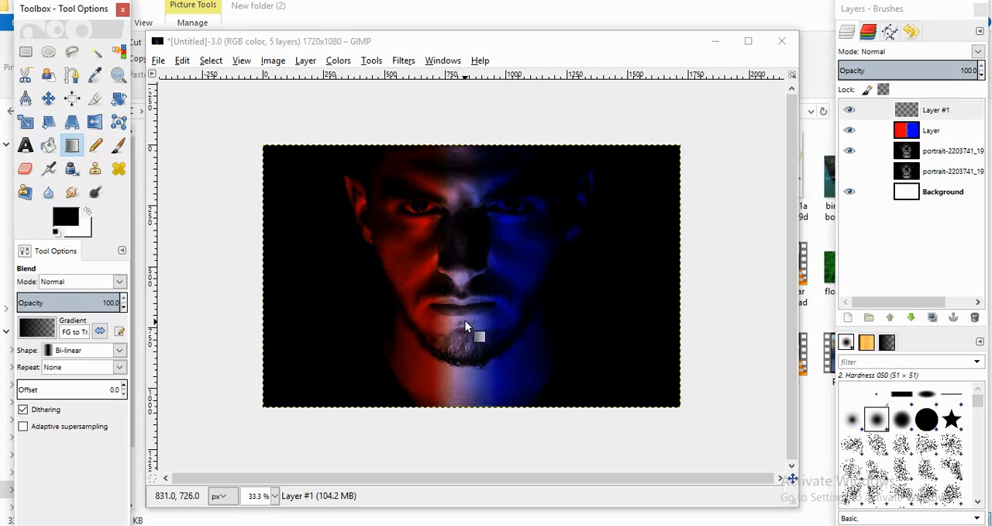
# Step: Try a horizontal black gradient about 78 px long from the face's center line below the lips, and undo it
pyautogui.moveTo(463, 319); pyautogui.dragTo(480, 317)
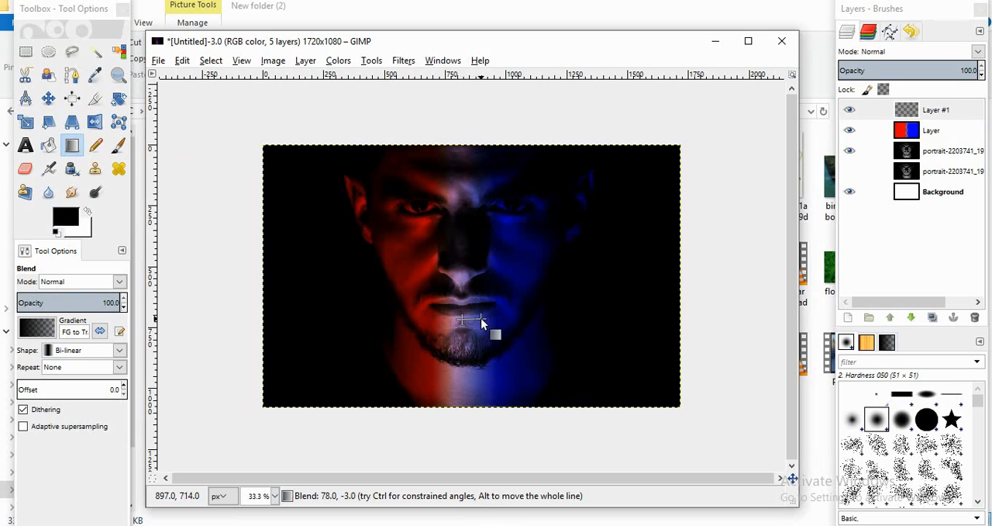
pyautogui.moveTo(480, 318); pyautogui.dragTo(480, 318)
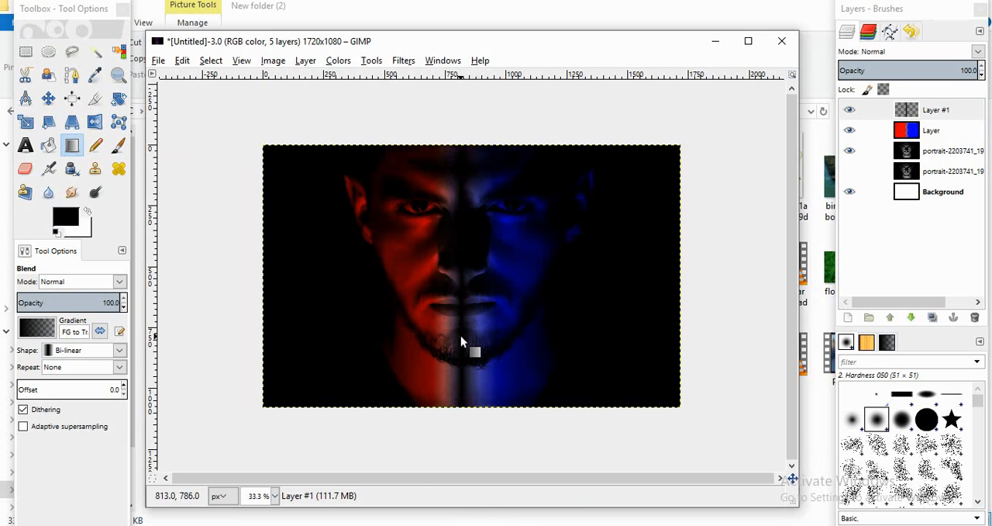
pyautogui.click(910, 31)
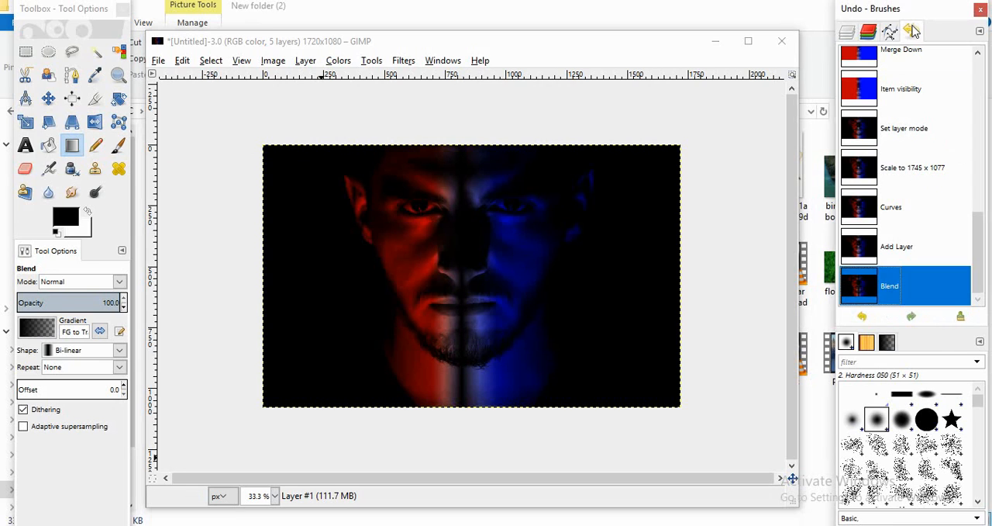
pyautogui.click(862, 315)
pyautogui.click(848, 33)
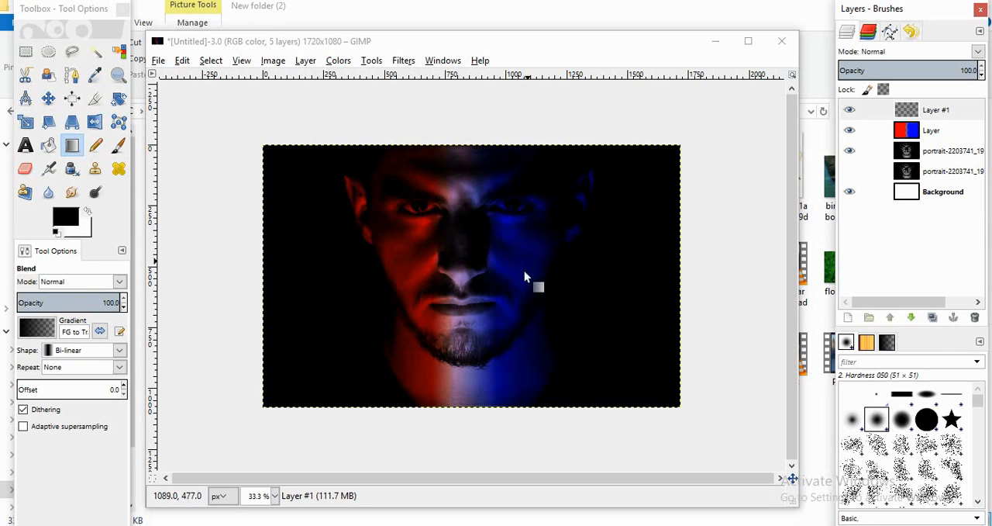
# Step: Draw a short horizontal black gradient outward from the chin's center on the new layer and lower the layer's opacity to 52.6
pyautogui.moveTo(464, 338); pyautogui.dragTo(487, 337)
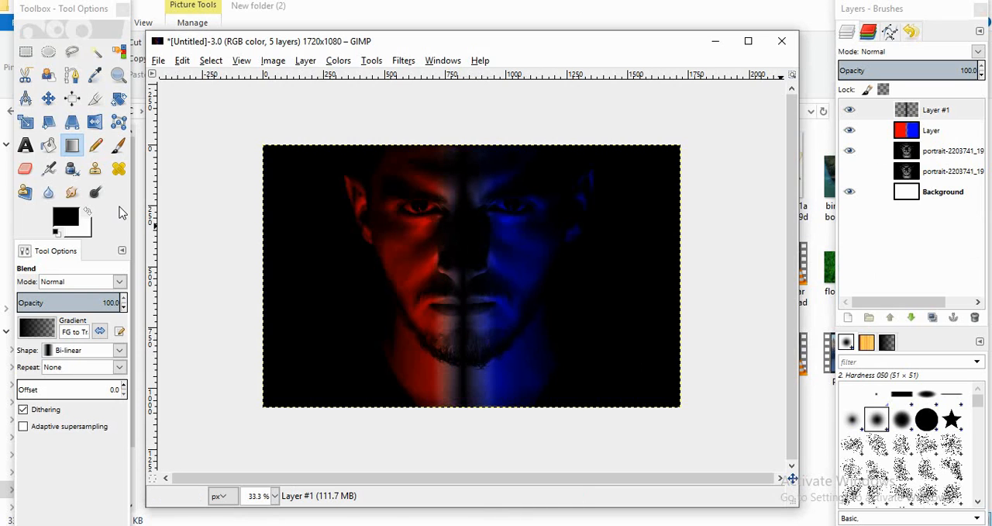
pyautogui.click(865, 70)
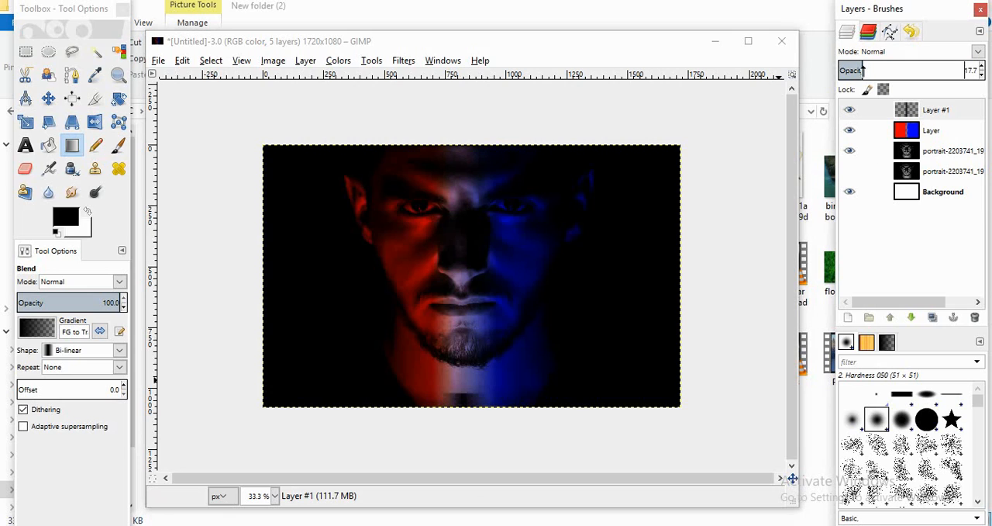
pyautogui.moveTo(863, 70); pyautogui.dragTo(910, 69)
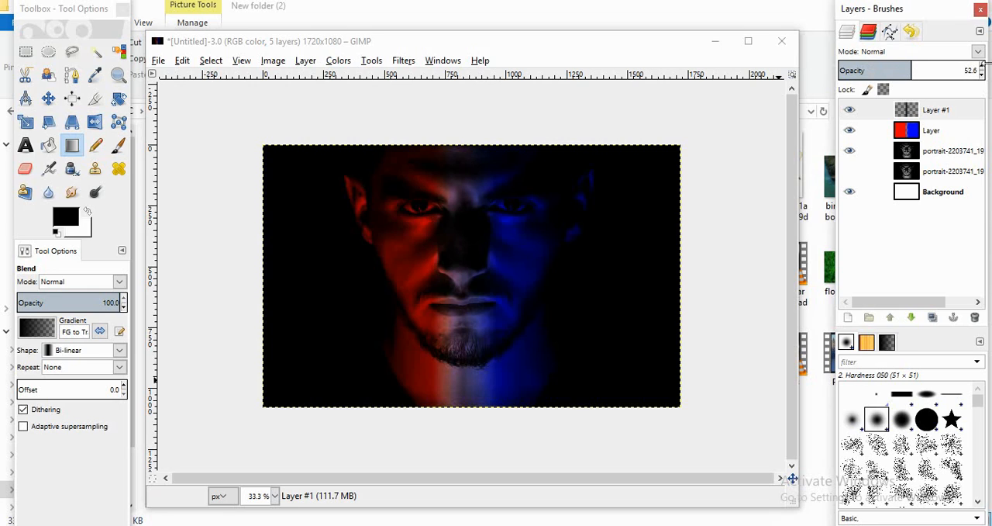
# Step: Try the Overlay blend mode on the black gradient layer, and set the mode to Darken only
pyautogui.click(978, 51)
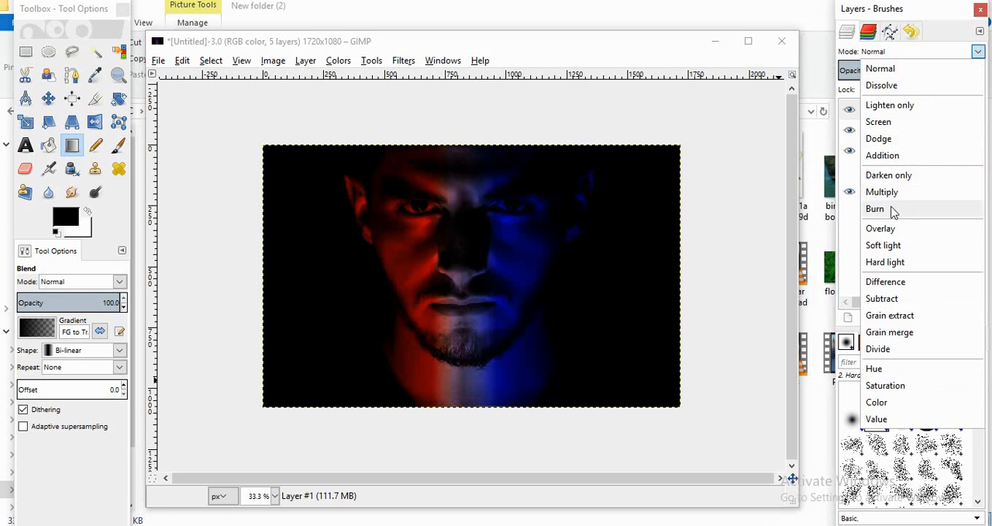
pyautogui.click(882, 228)
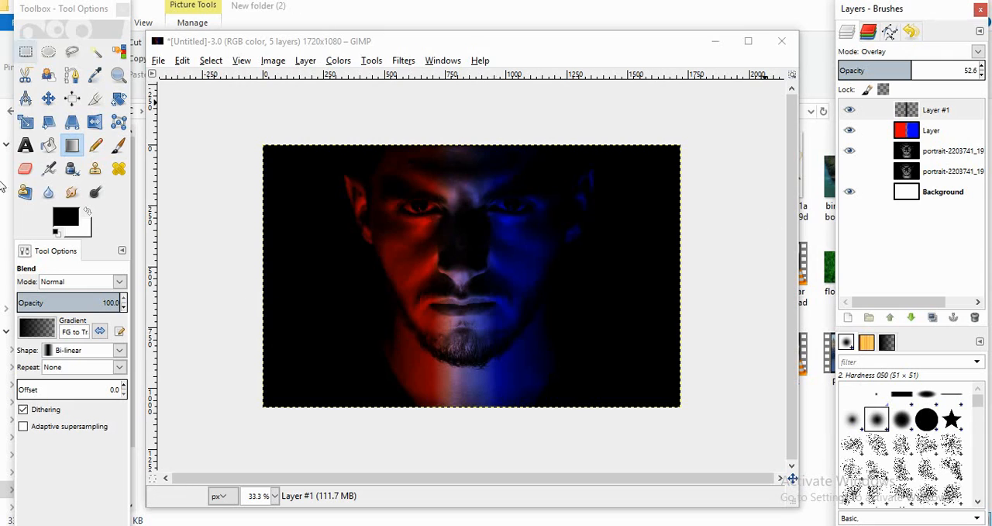
pyautogui.click(978, 51)
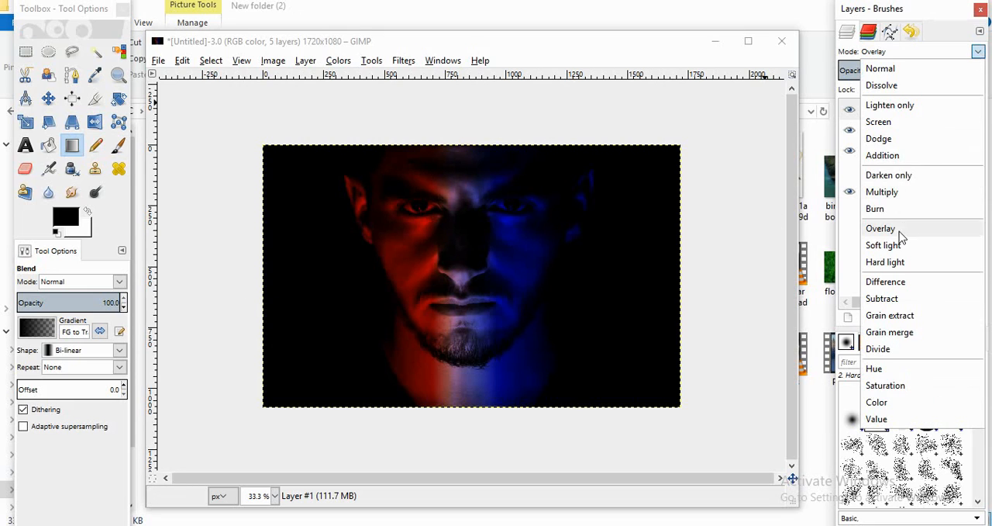
pyautogui.click(899, 177)
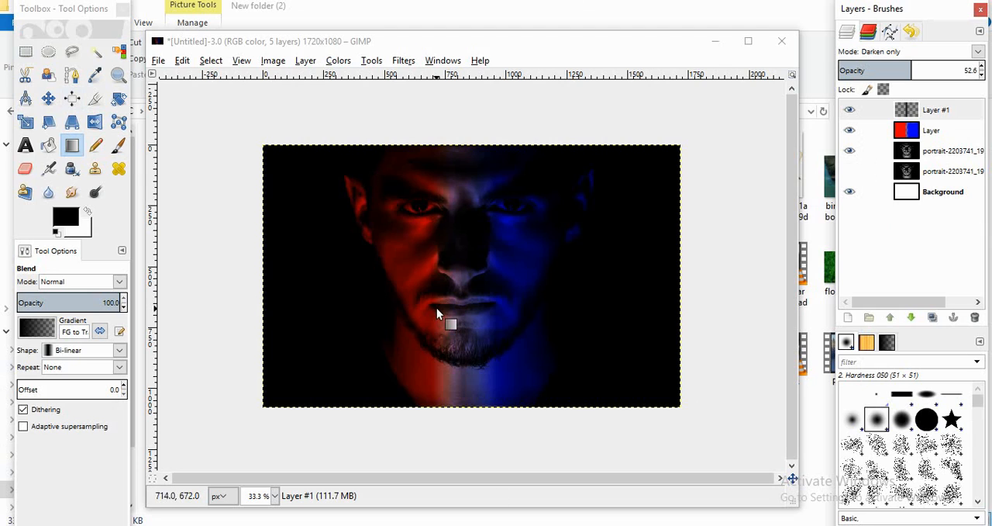
pyautogui.keyDown('ctrl'); pyautogui.scroll(1, 437, 308); pyautogui.keyUp('ctrl')
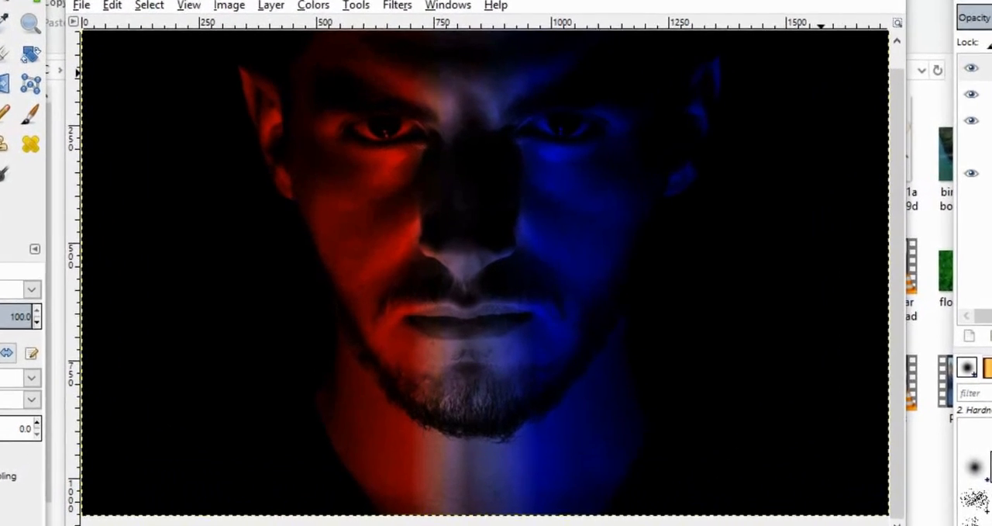